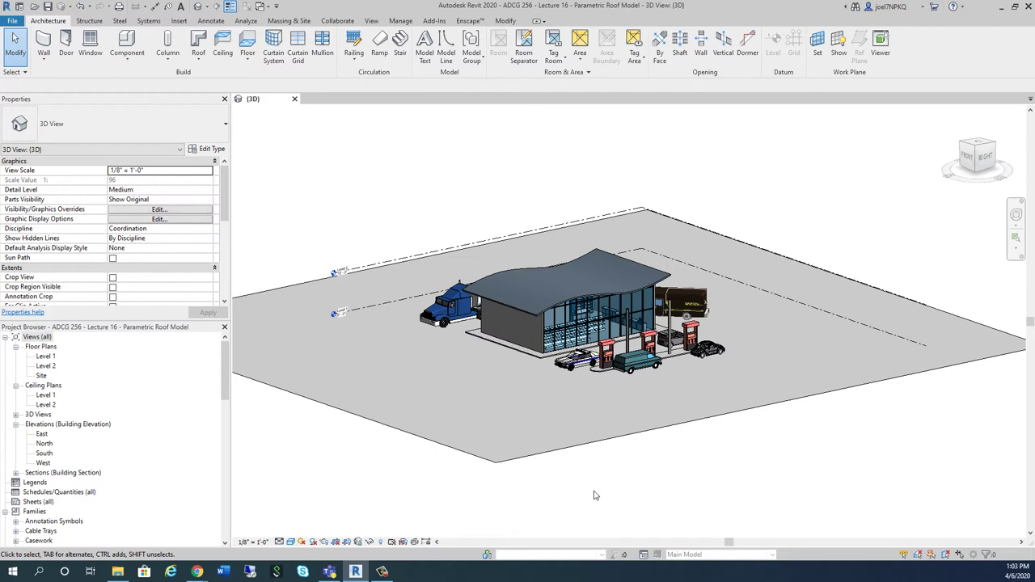
On the Level 1 plan, stretch the building section line past the truck and cars, then return to {3D}.
scroll(628, 488, up, 2)
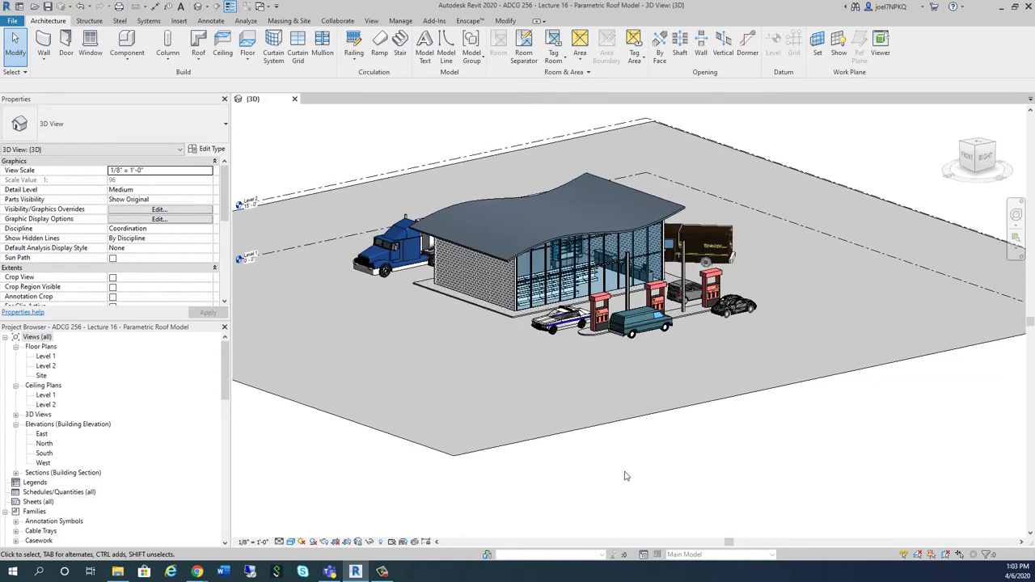
double_click(46, 357)
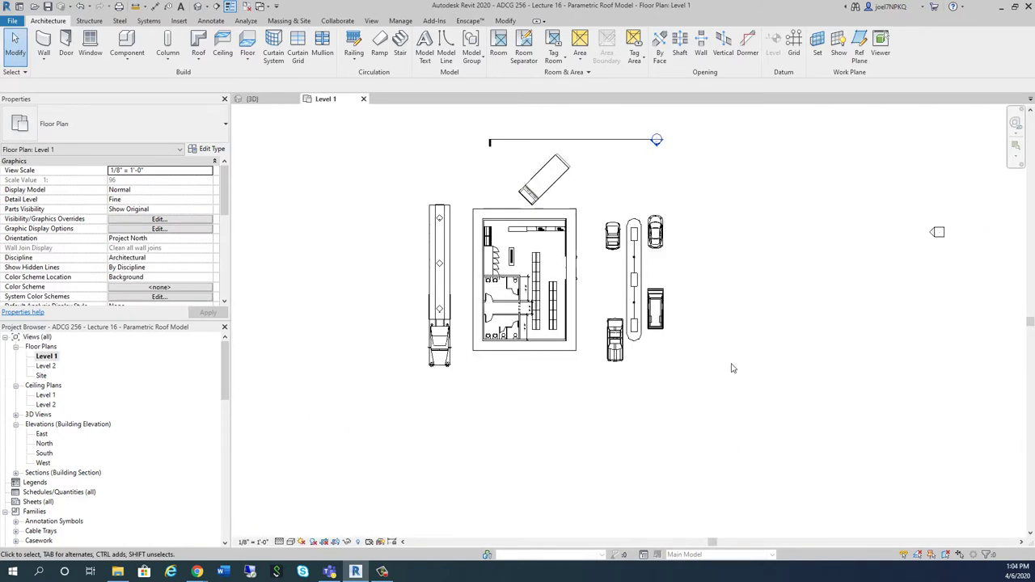
scroll(709, 351, up, 1)
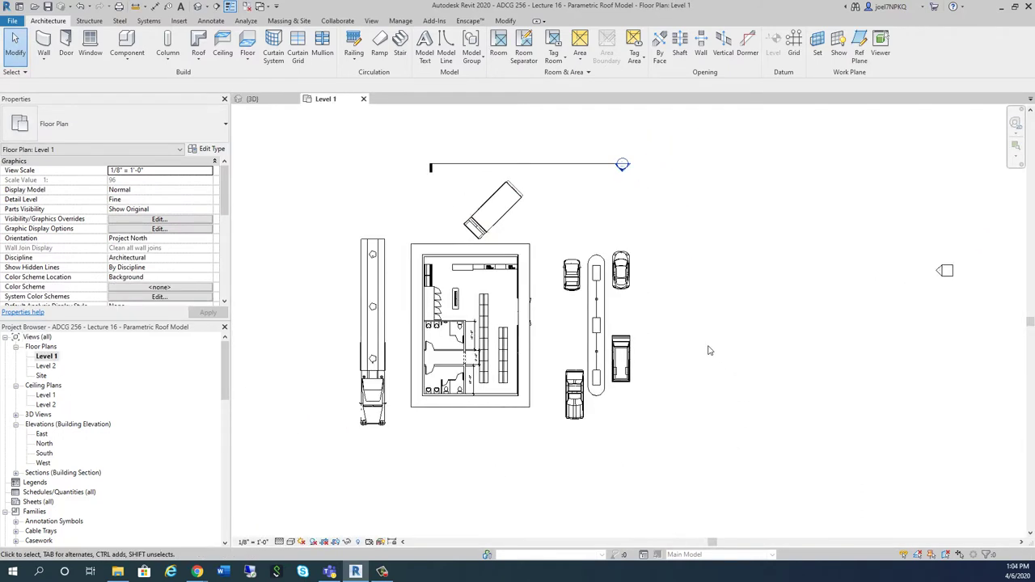
click(616, 170)
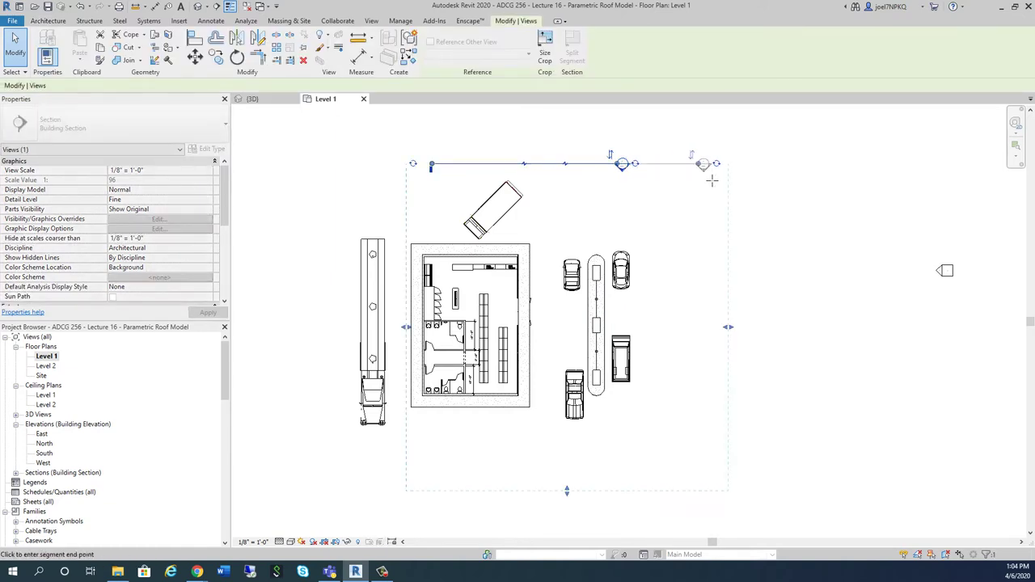
click(734, 163)
drag(433, 167, 361, 167)
click(370, 193)
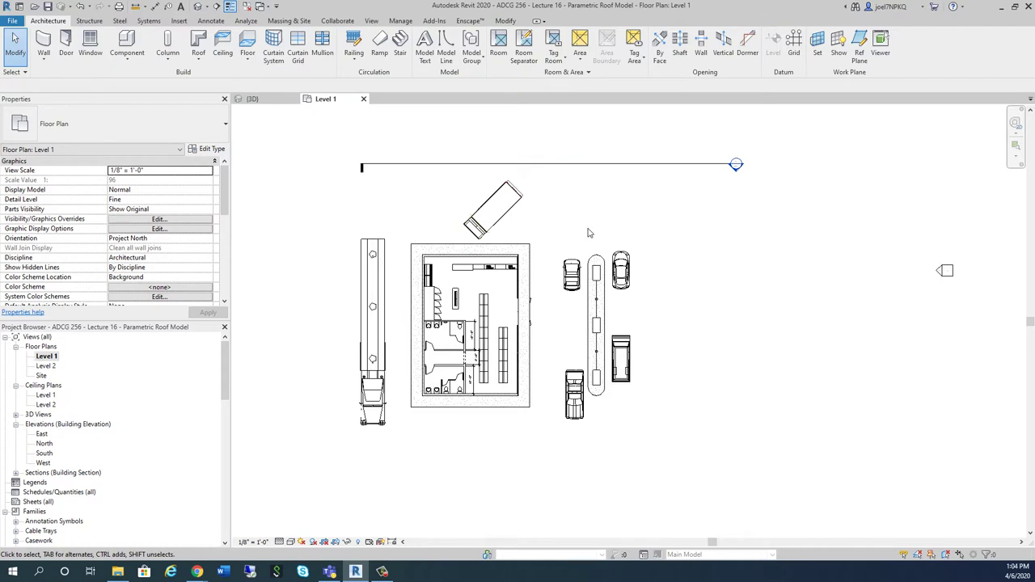
scroll(589, 233, up, 1)
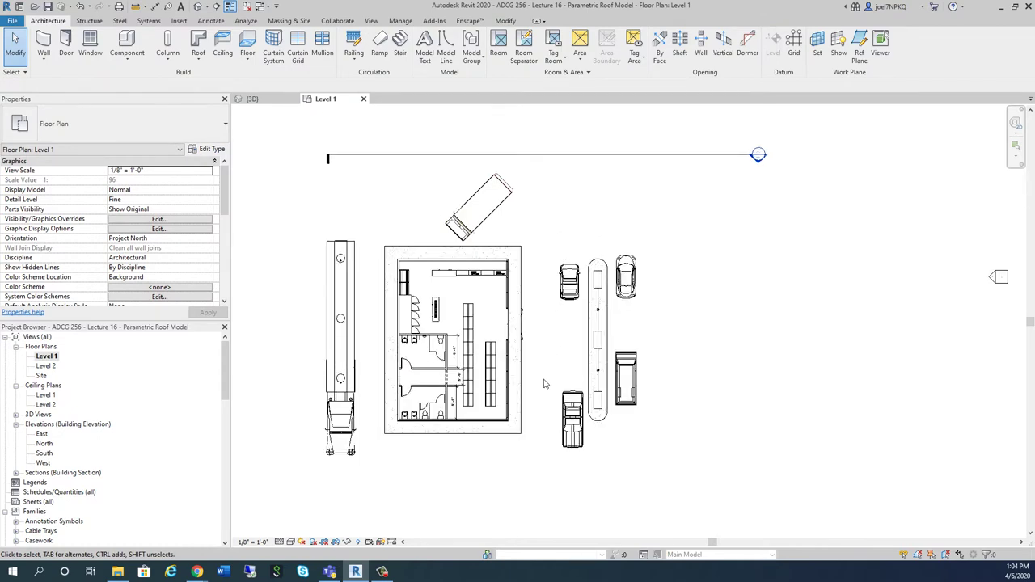
click(251, 99)
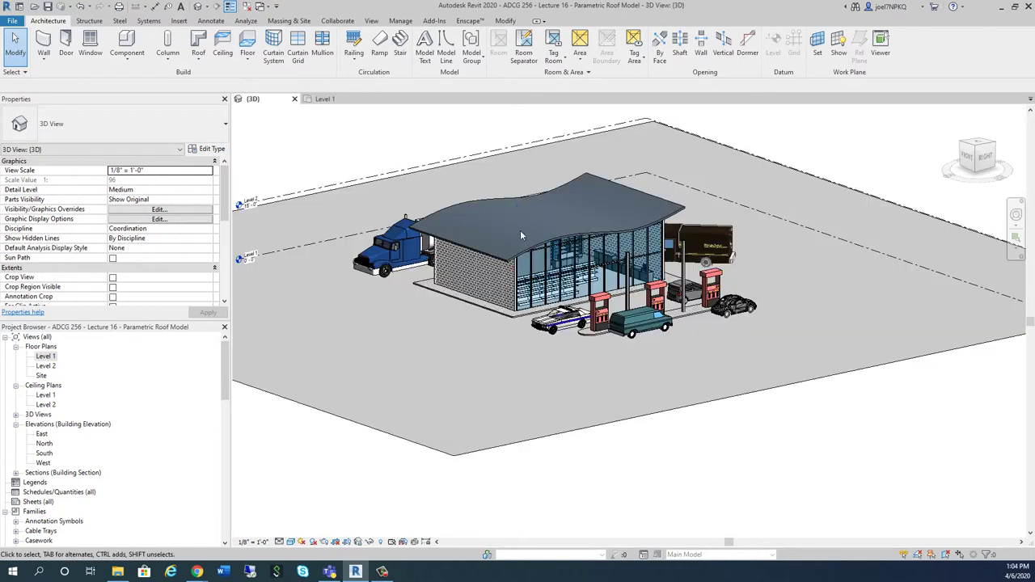
Create an in-place mass named 'Parametric Roof', dismissing the Show Mass notice.
click(274, 21)
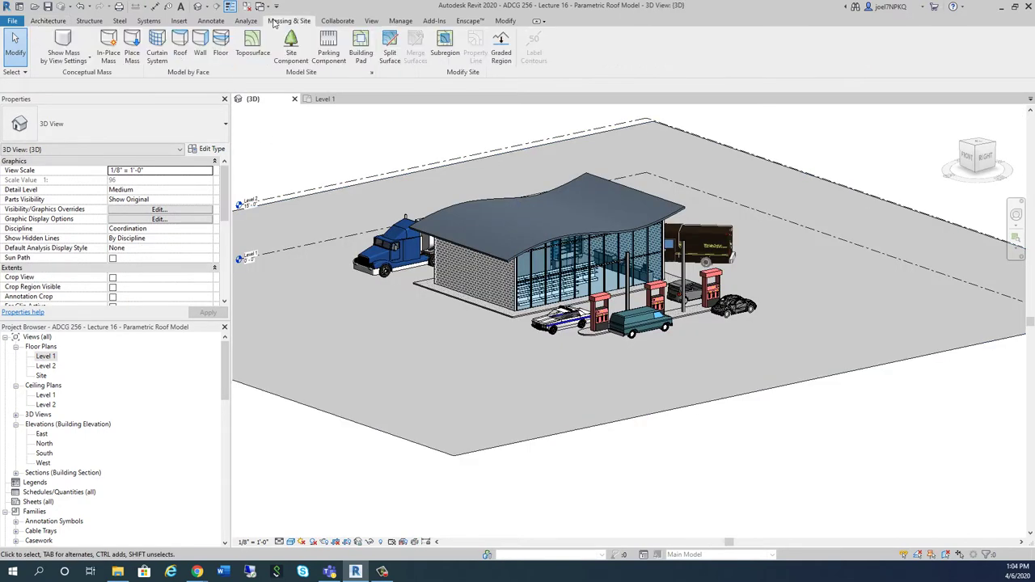
click(113, 56)
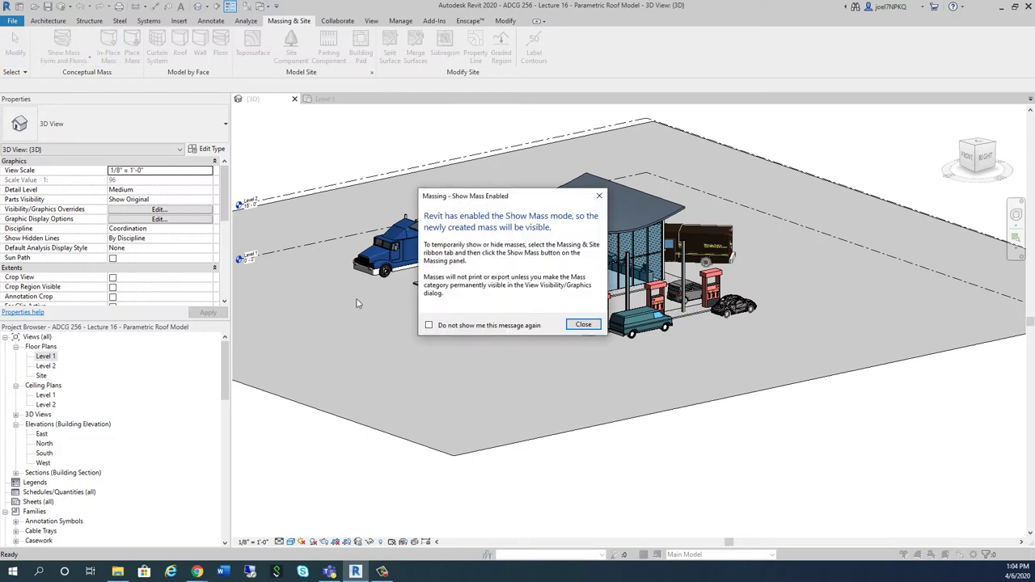
click(583, 325)
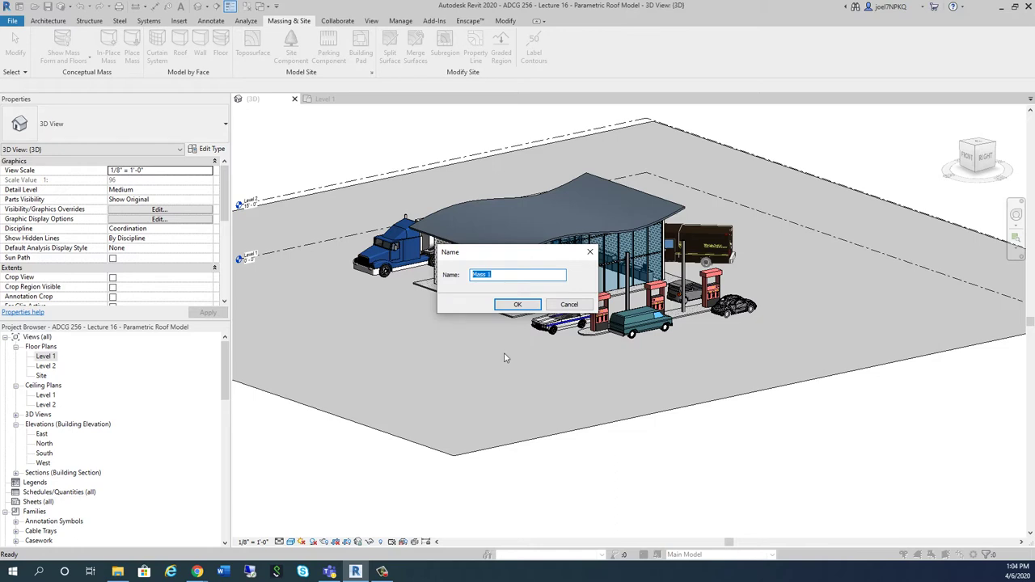
text(Parametric Roof)
key(Return)
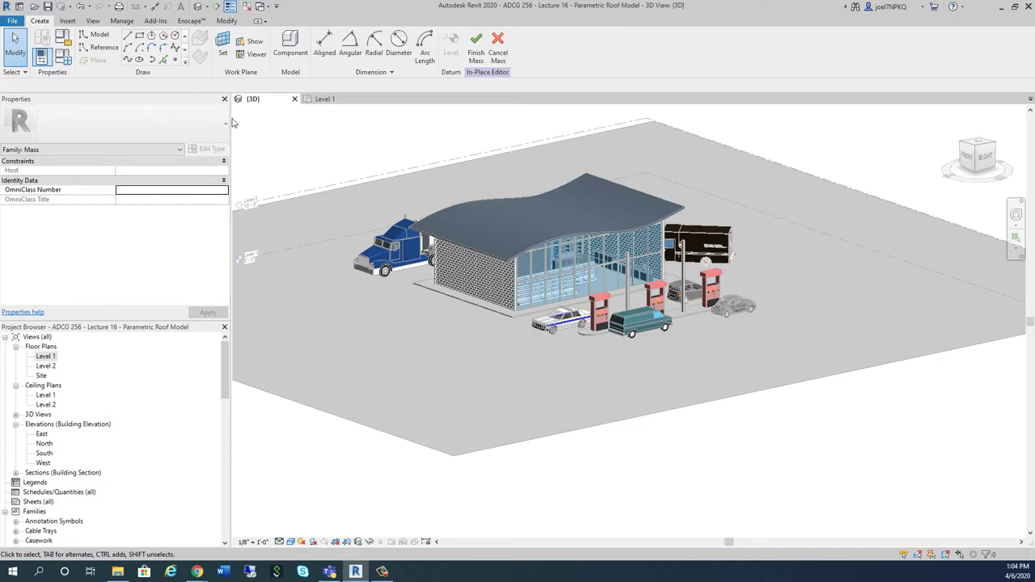
Switch the mass editor to the Level 1 floor plan after a brief check of the 3D view.
click(325, 99)
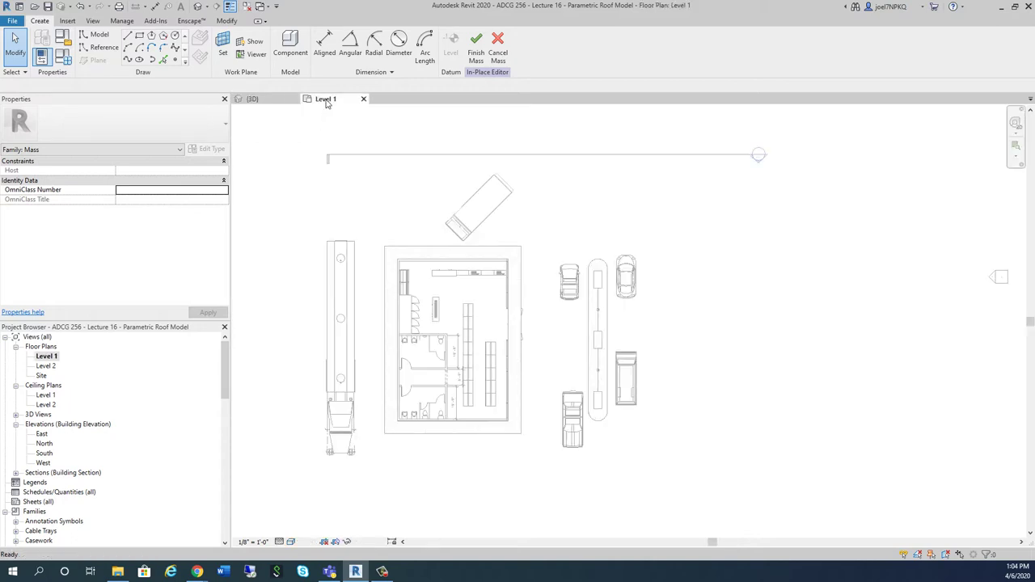
scroll(532, 358, up, 1)
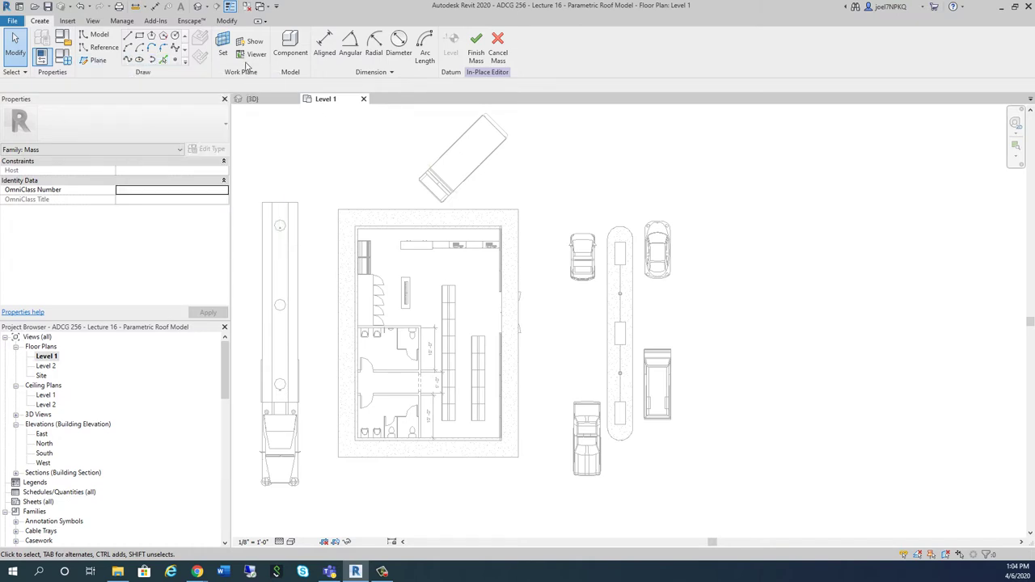
click(254, 99)
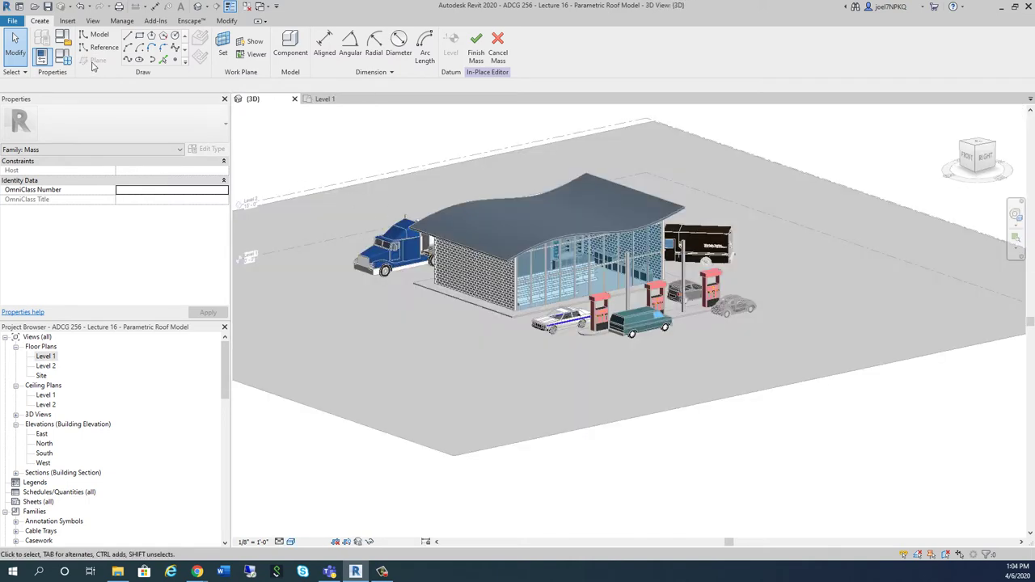
click(329, 99)
Draw a horizontal reference plane from the building's top wall corner to past the cars.
click(95, 61)
scroll(375, 235, up, 2)
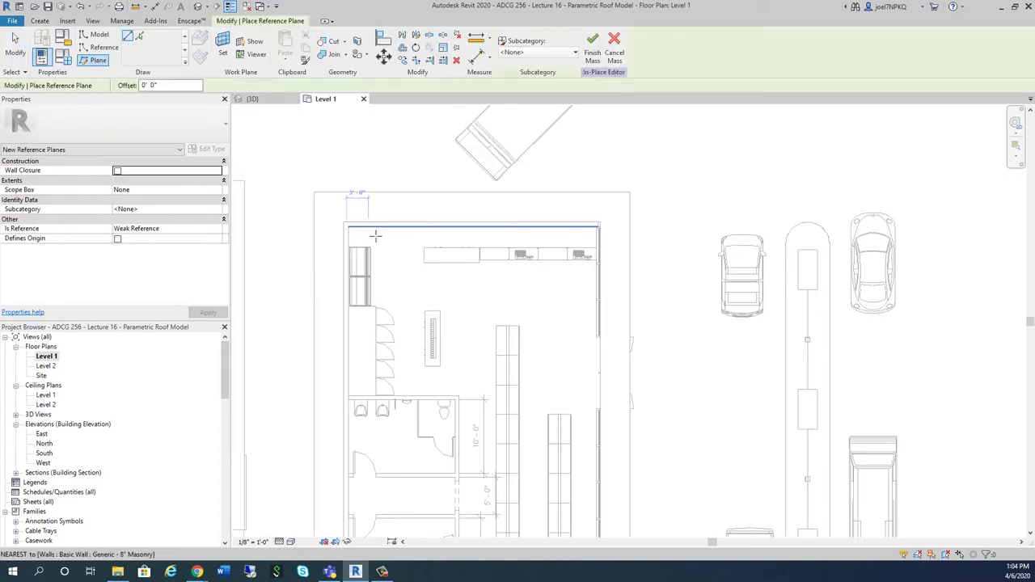
scroll(348, 226, up, 1)
click(342, 219)
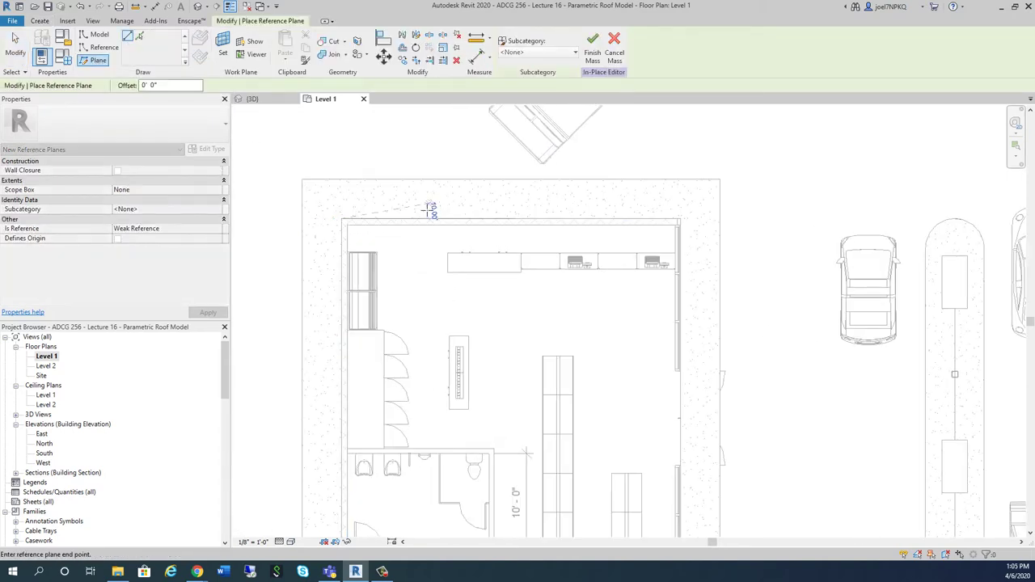
scroll(434, 209, down, 2)
scroll(631, 224, down, 1)
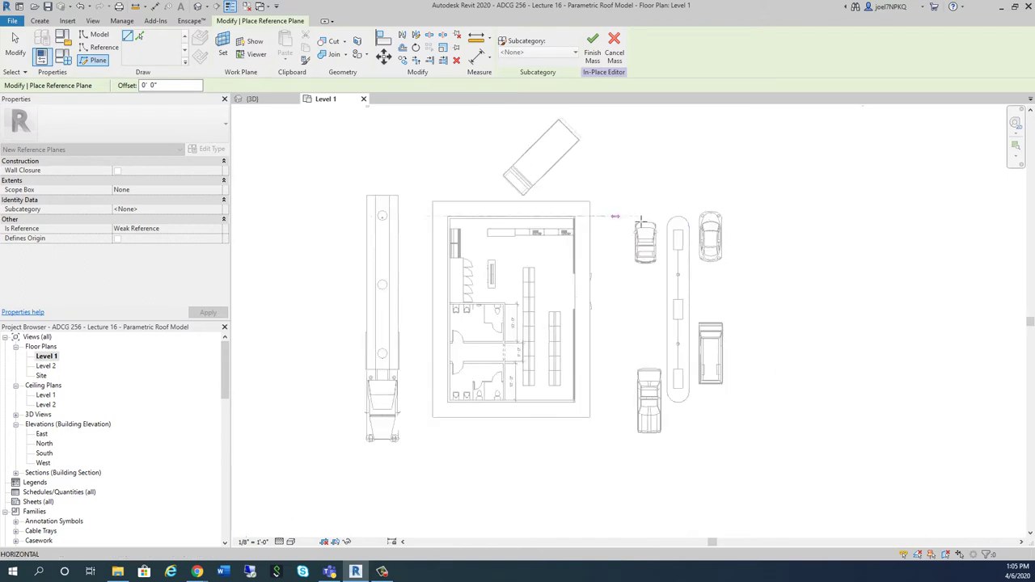
click(787, 216)
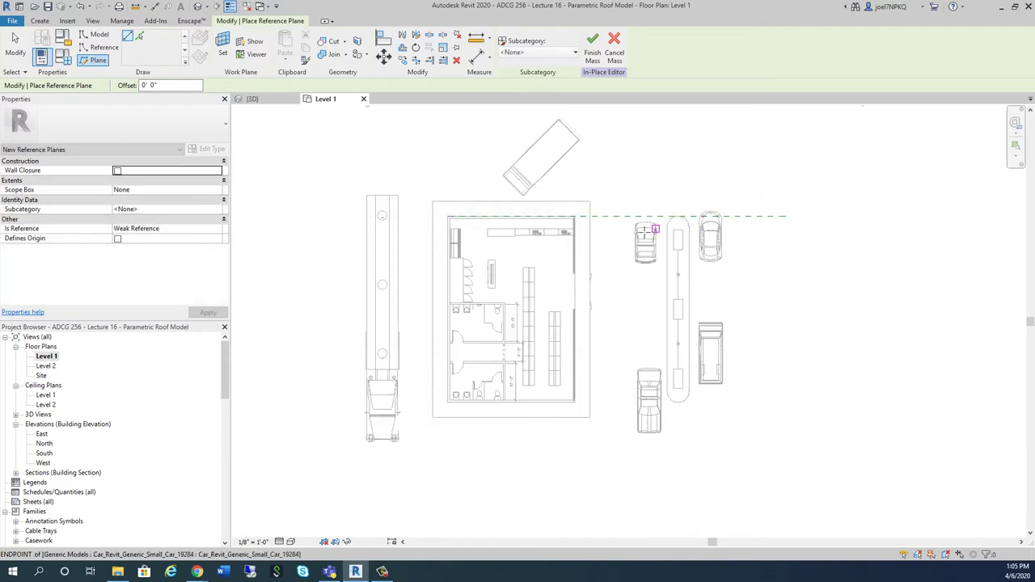
key(Escape)
key(Escape)
Extend the plane's left end past the truck and name it 1.
drag(447, 220, 297, 219)
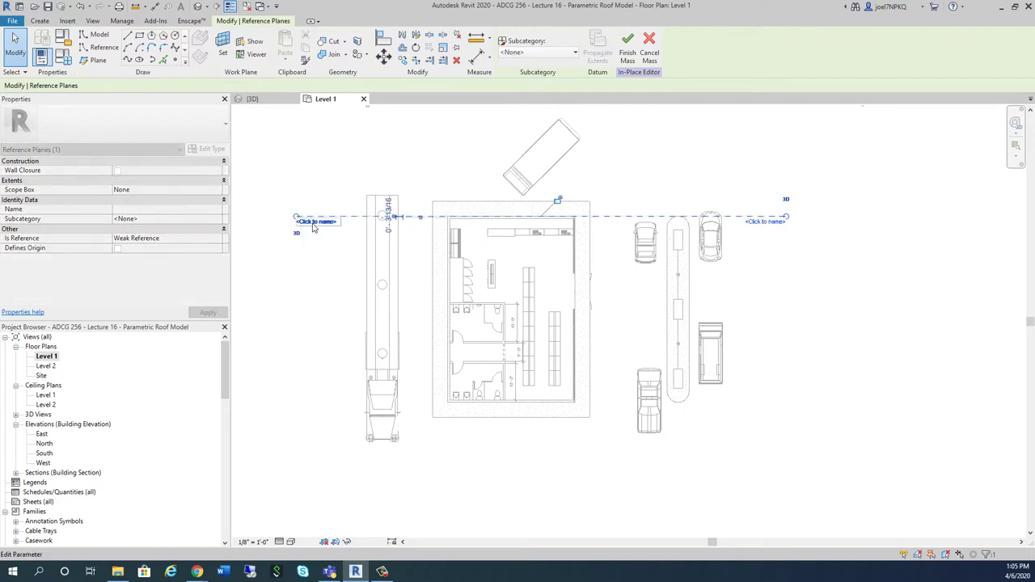
click(313, 222)
text(1)
key(Return)
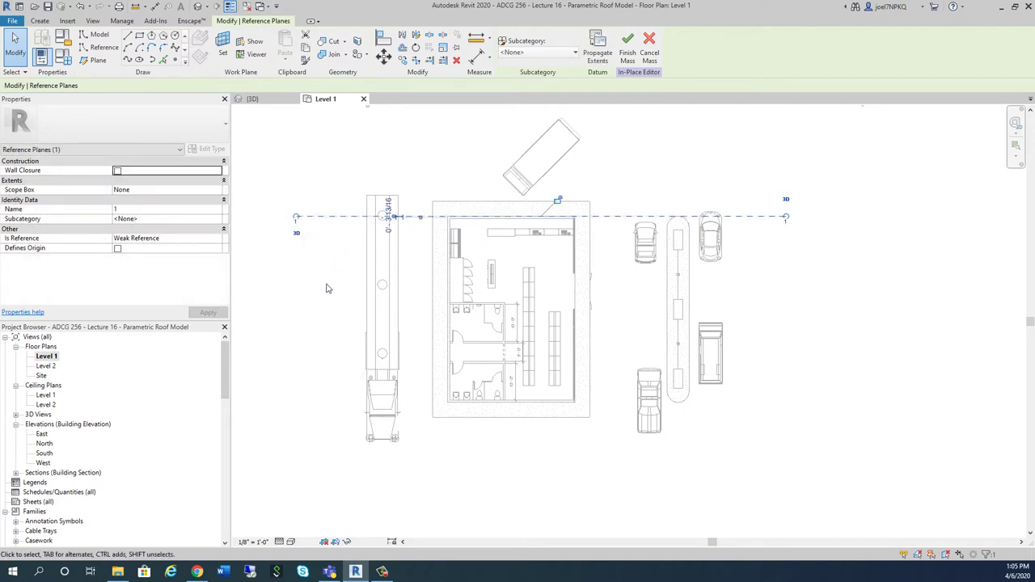
key(Escape)
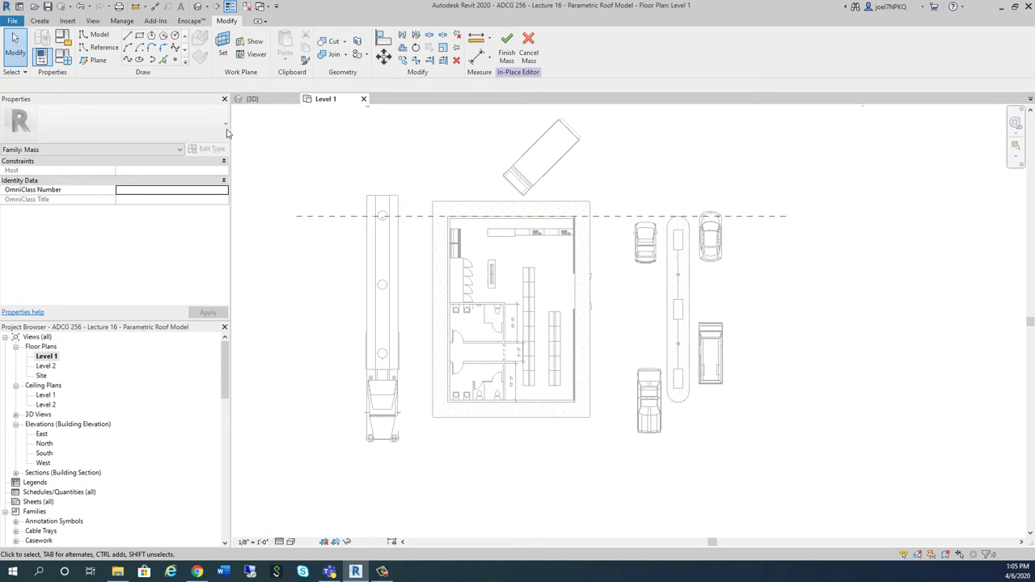
Draw a second horizontal reference plane along the building's bottom wall, ending past the cars.
click(95, 59)
scroll(461, 420, up, 3)
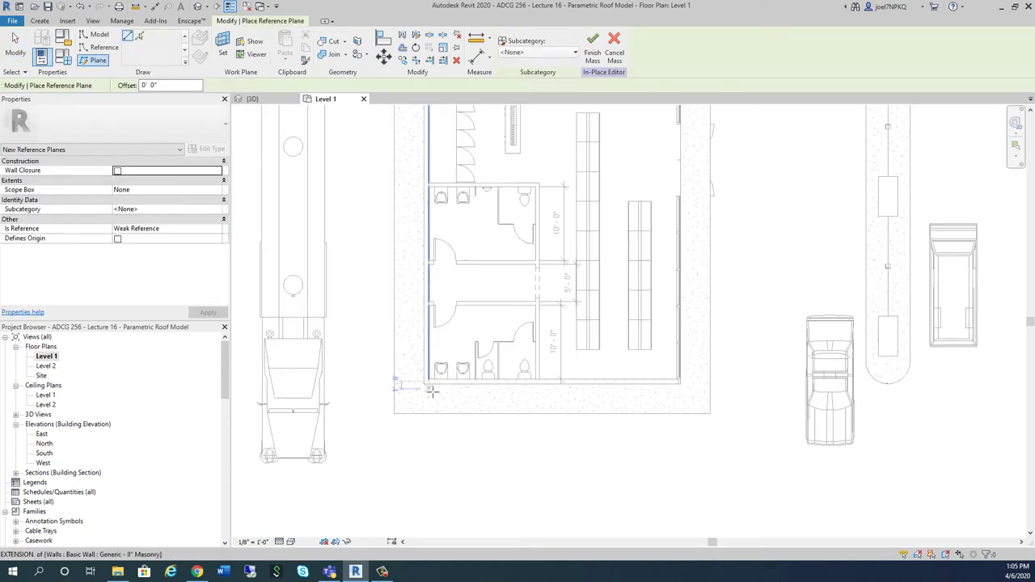
scroll(459, 391, down, 2)
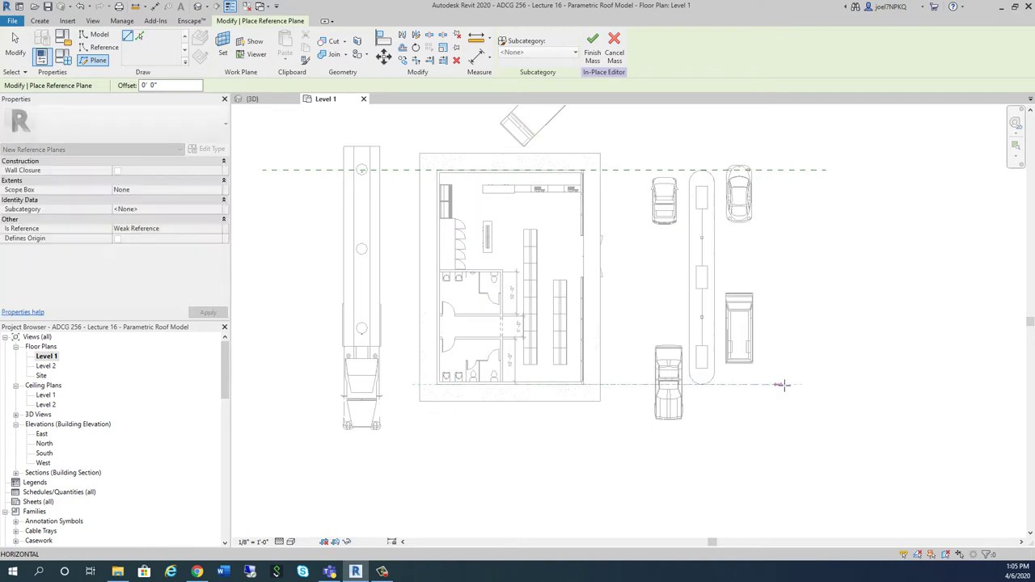
click(829, 388)
key(Escape)
Extend the lower plane's left end past the truck and name it 2.
click(439, 388)
drag(439, 389, 270, 385)
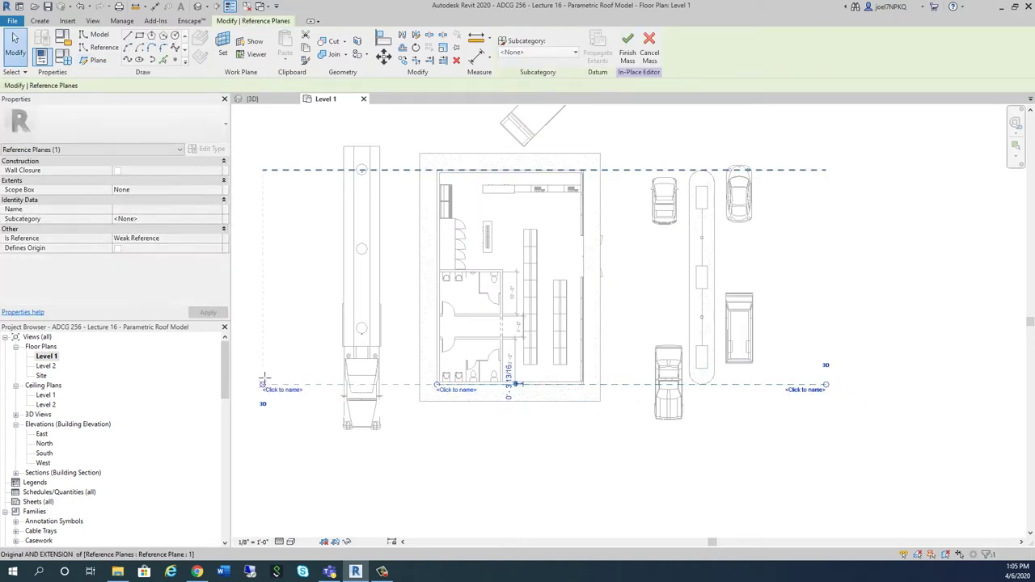
key(Escape)
click(271, 385)
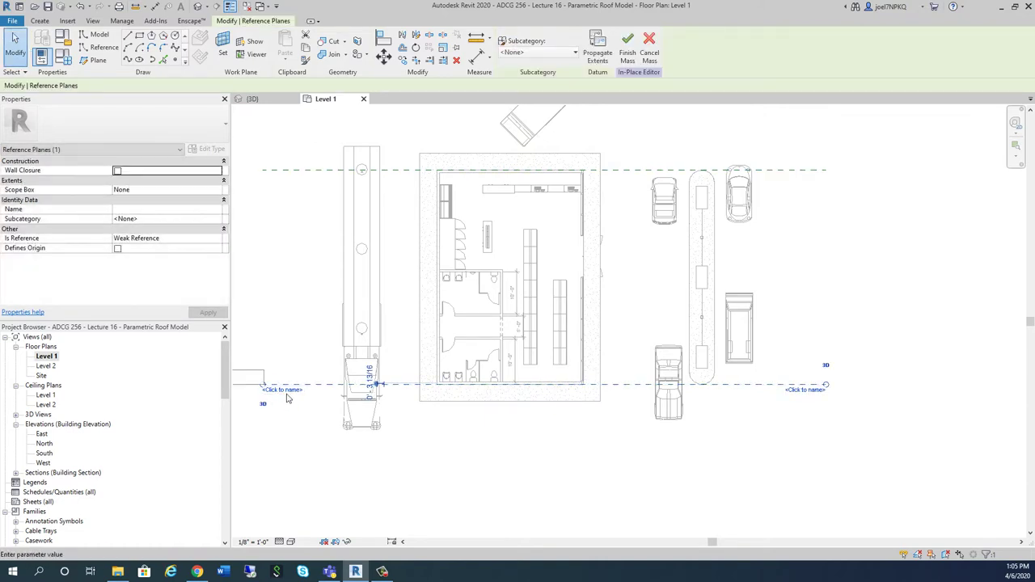
click(300, 419)
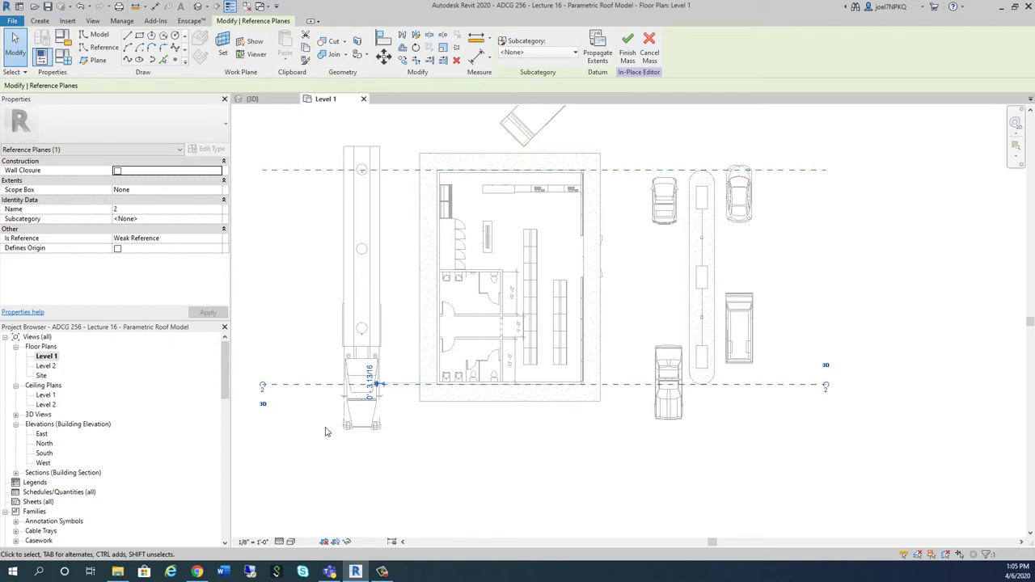
scroll(327, 400, down, 5)
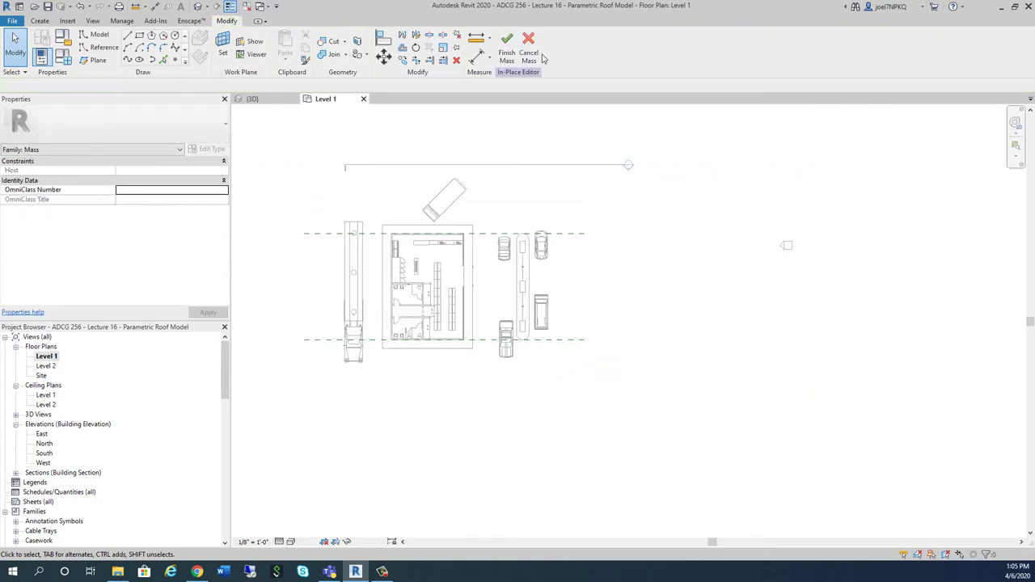
key(l)
key(i)
click(306, 236)
key(Escape)
key(Escape)
key(l)
key(i)
click(305, 234)
click(304, 340)
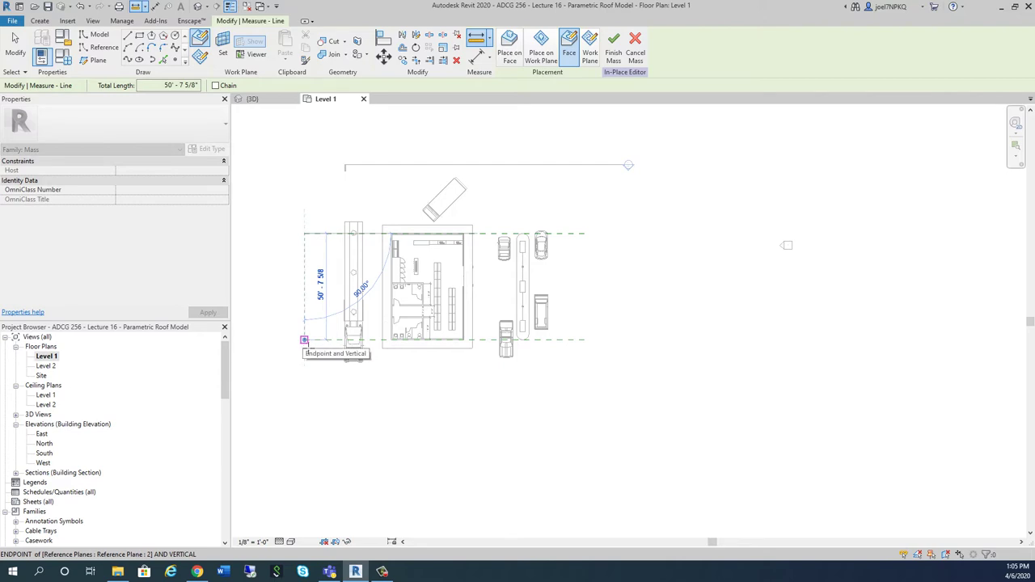
key(Escape)
key(Escape)
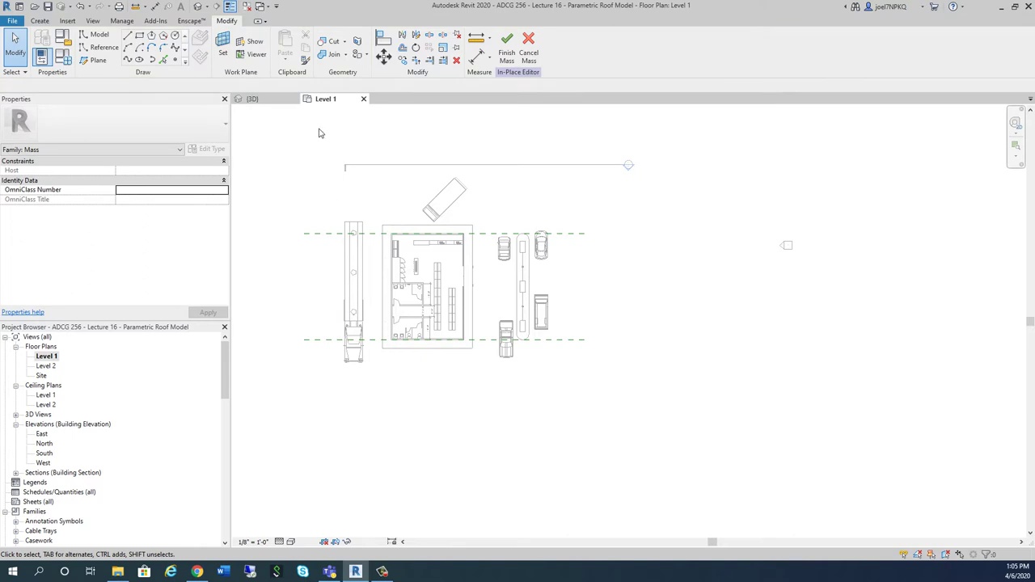
Place a third horizontal reference plane 35' below plane 2, south of the building.
click(93, 60)
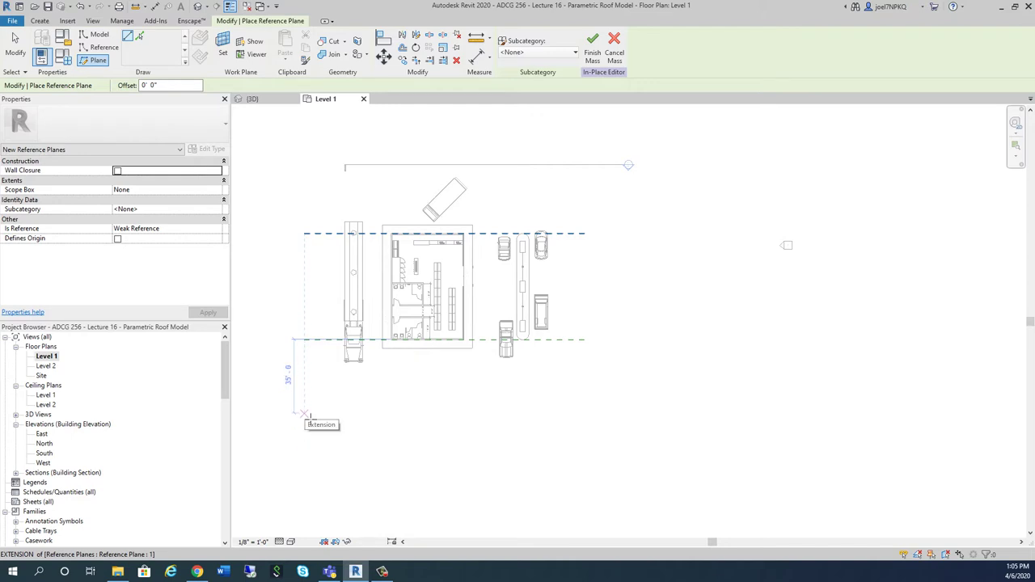
click(306, 415)
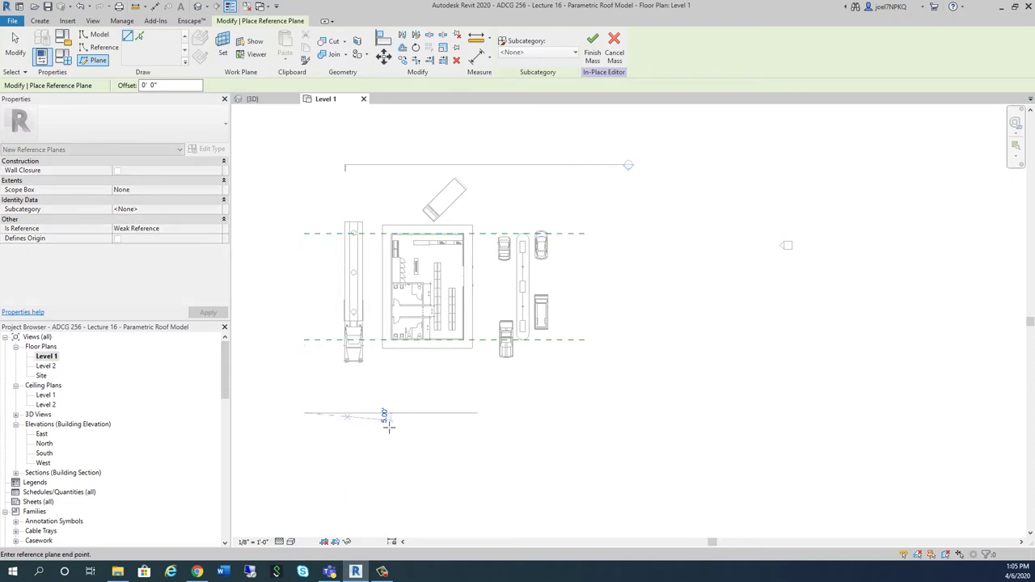
click(585, 414)
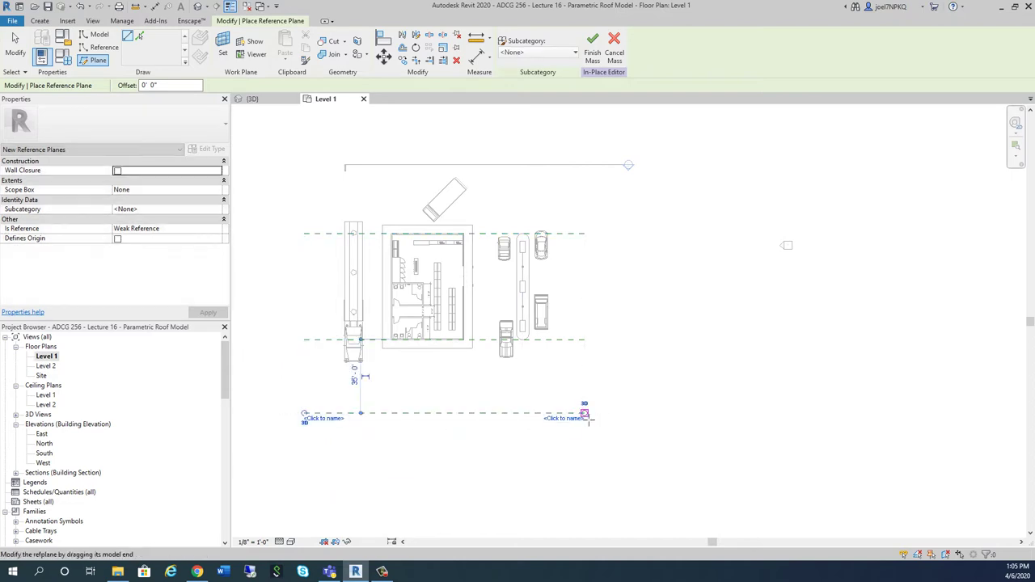
key(Escape)
key(Escape)
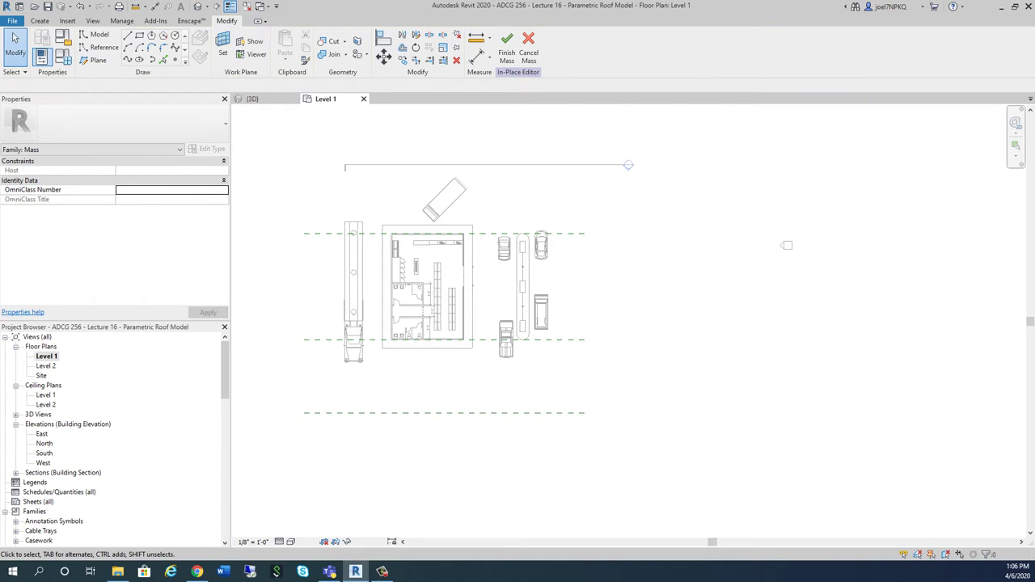
scroll(301, 273, up, 2)
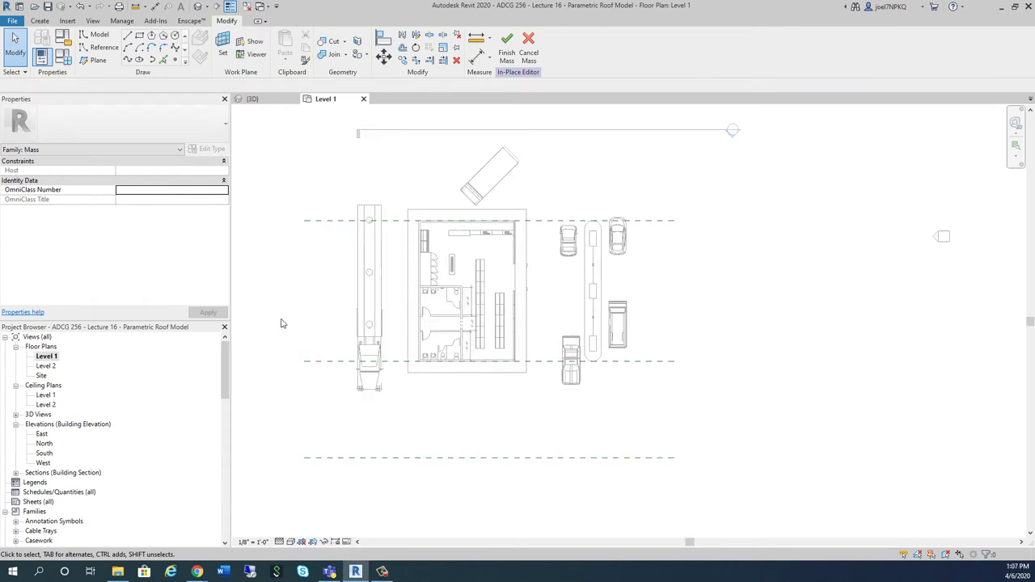
Check the names of the top and middle reference planes.
click(324, 221)
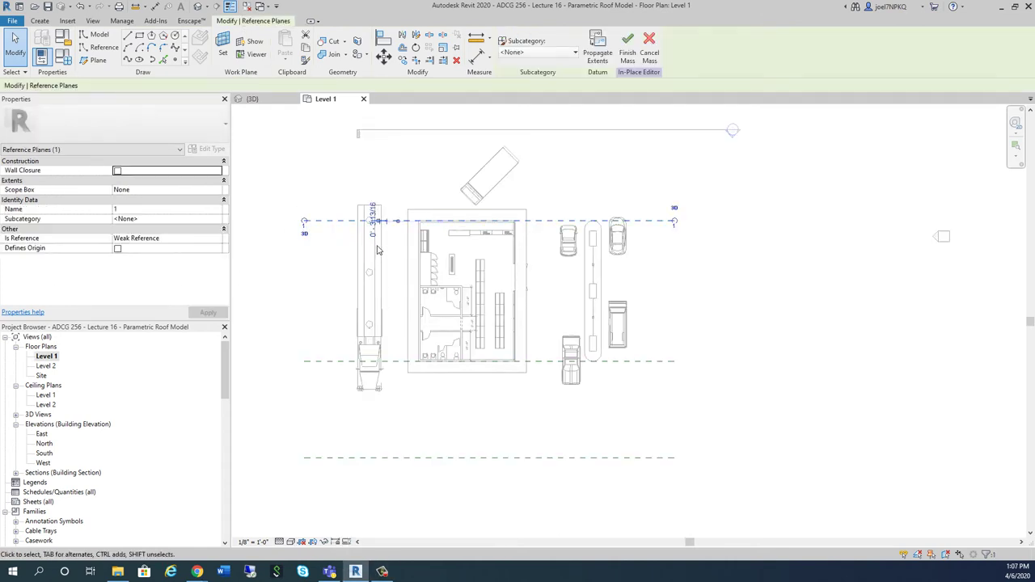
scroll(356, 239, up, 4)
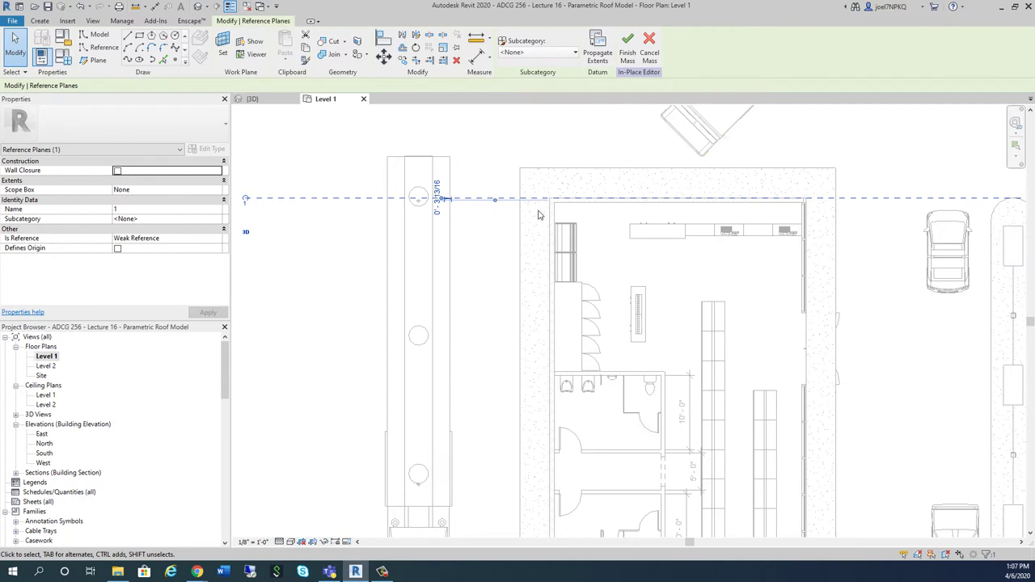
scroll(521, 145, down, 1)
middle_drag(503, 349, 472, 233)
scroll(399, 308, down, 1)
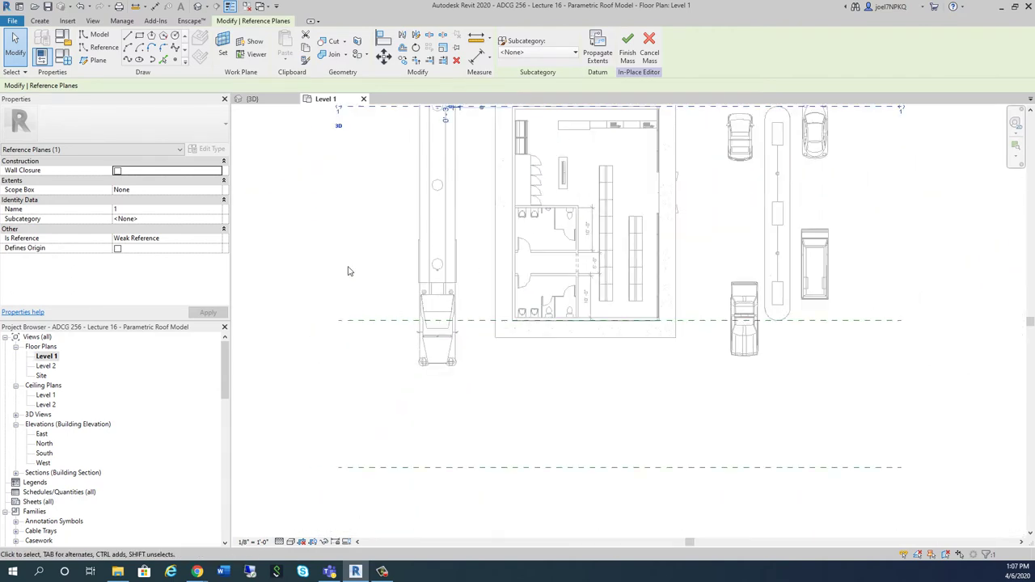
middle_drag(347, 271, 358, 333)
scroll(349, 350, up, 1)
click(360, 375)
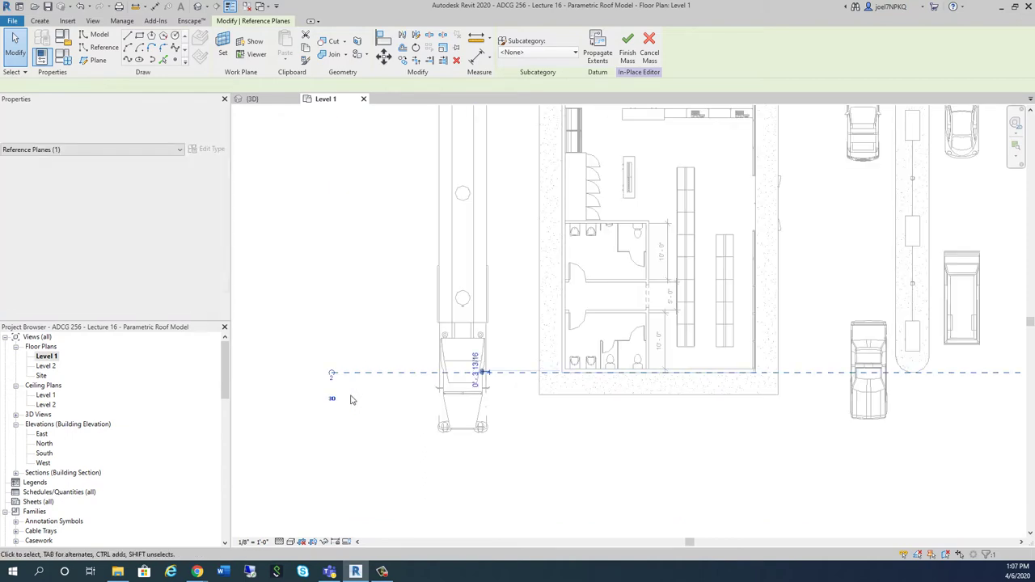
click(370, 424)
scroll(376, 340, down, 3)
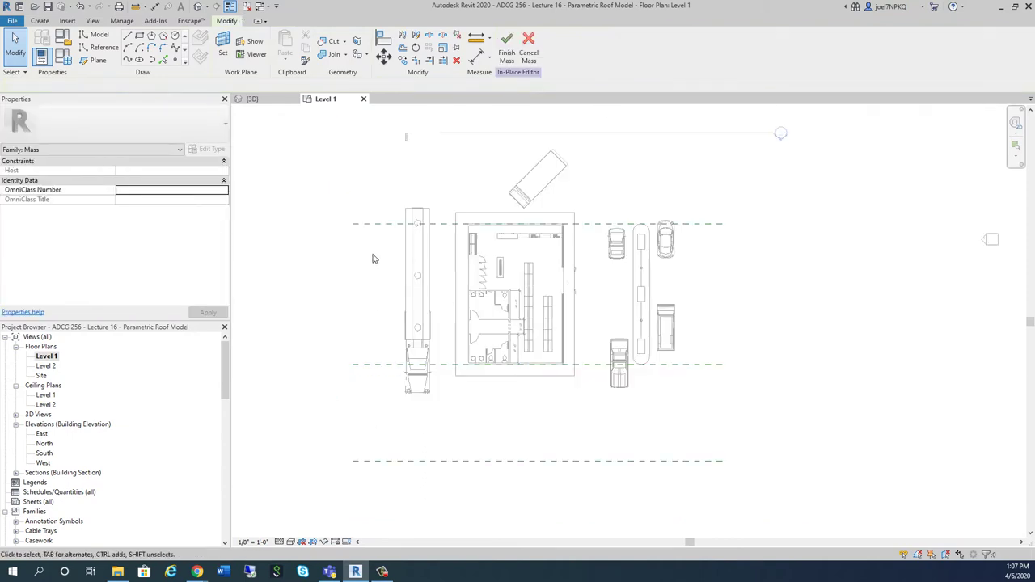
Name the bottom reference plane 3 and open the Section 1 view.
click(386, 461)
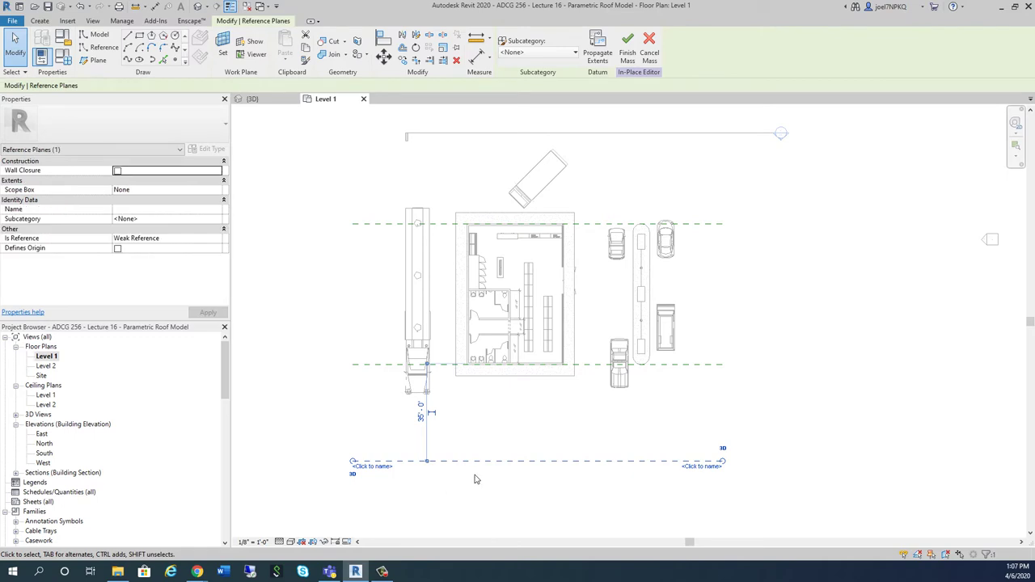
scroll(475, 480, up, 1)
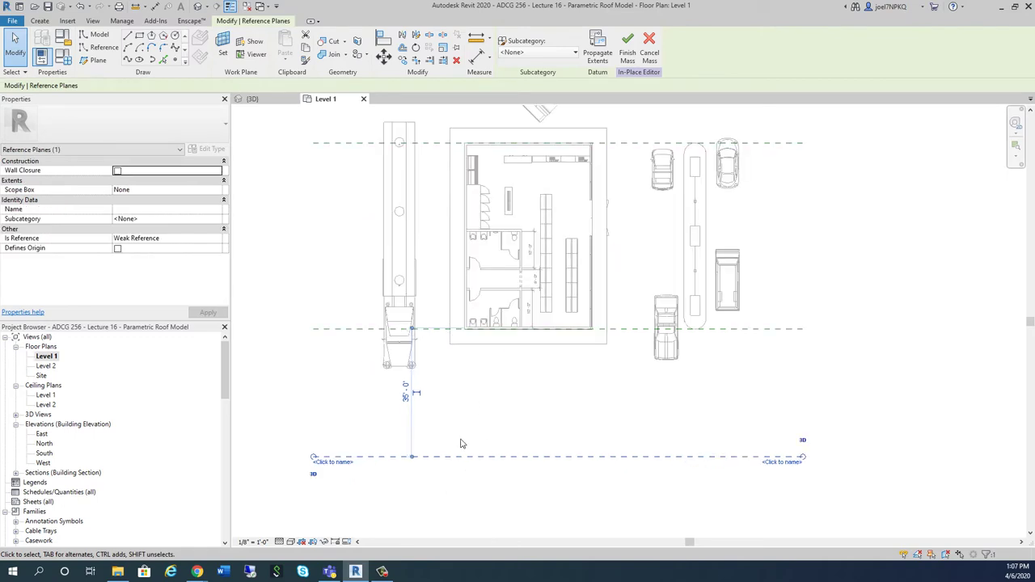
click(341, 462)
click(351, 517)
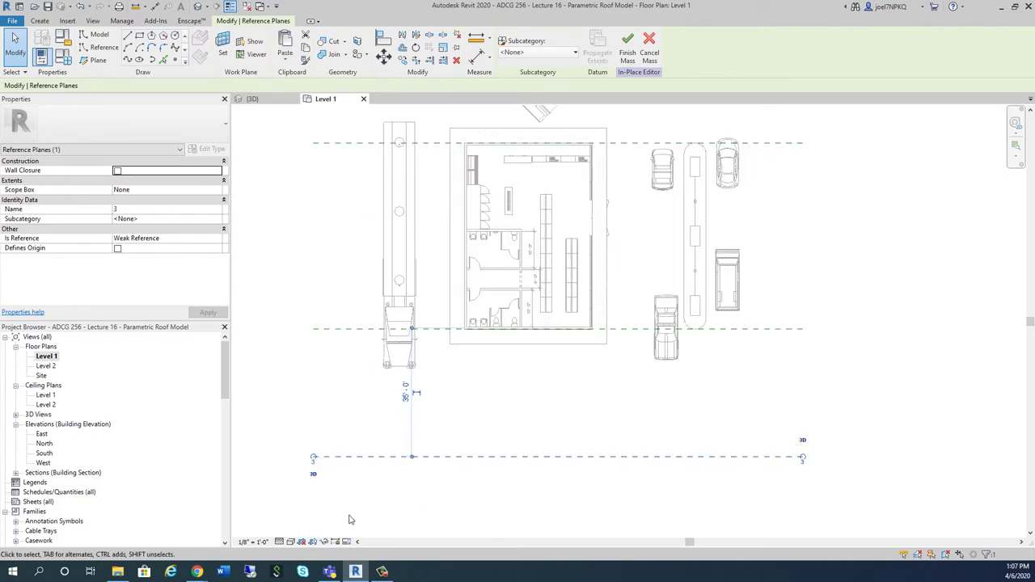
click(353, 498)
scroll(356, 476, down, 1)
scroll(356, 476, down, 1)
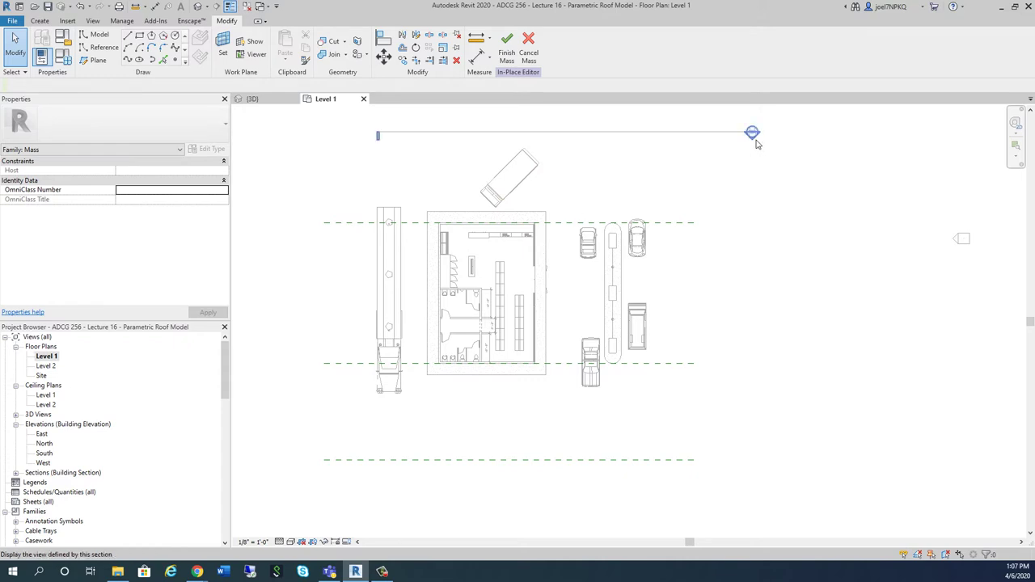
scroll(762, 142, up, 1)
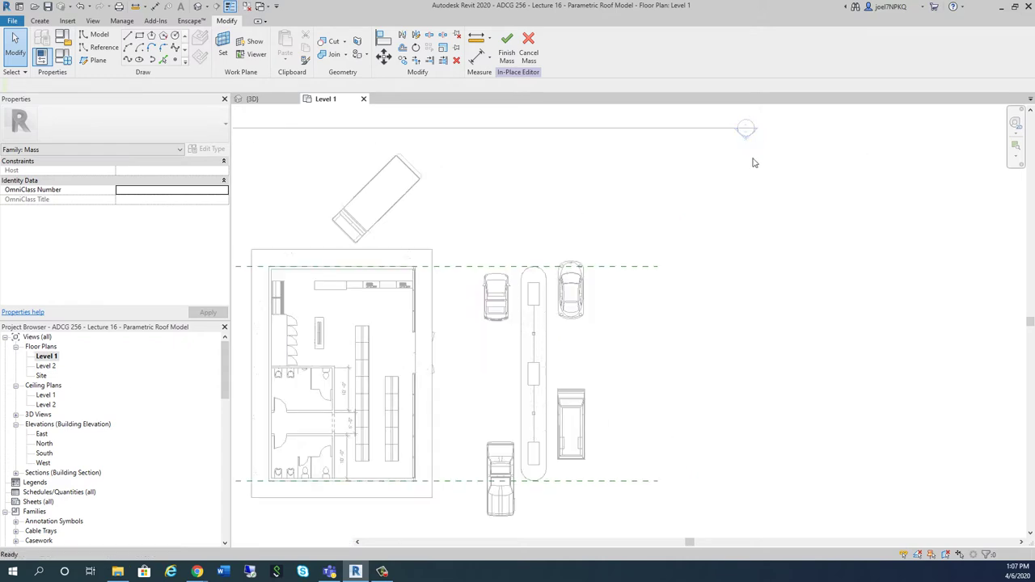
double_click(747, 141)
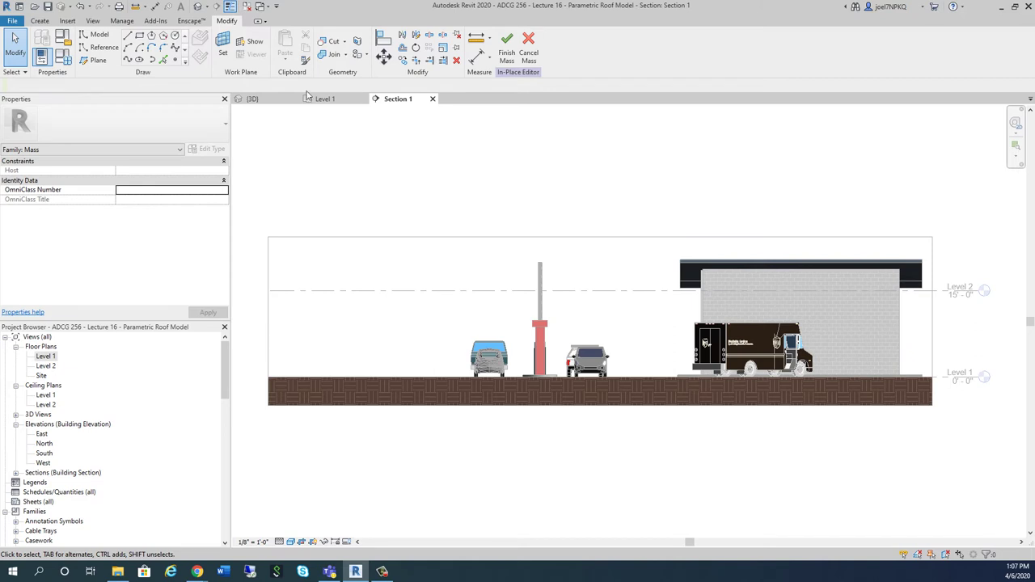
Set Reference Plane : 1 as the work plane and show it in Section 1.
click(251, 45)
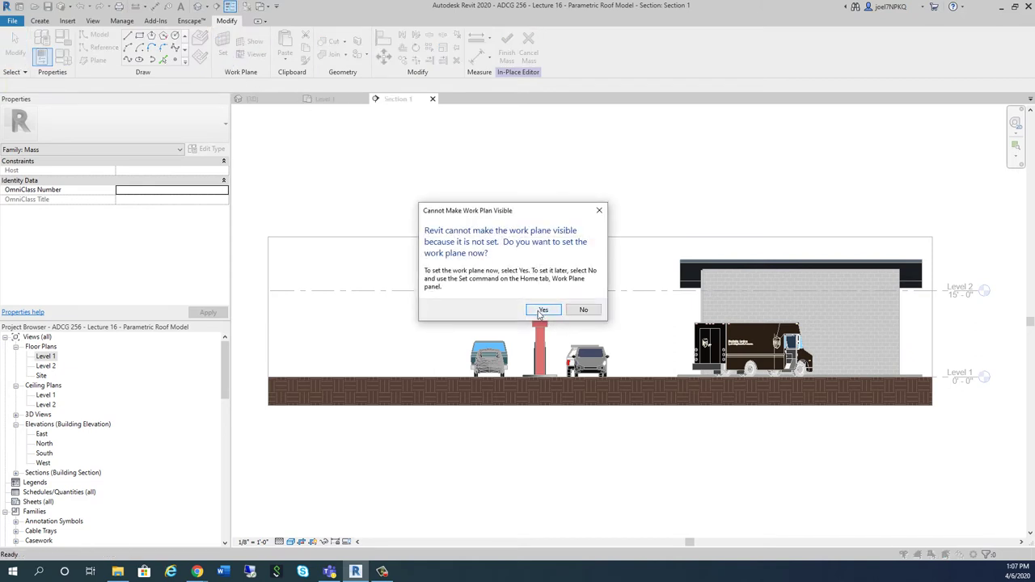
click(541, 310)
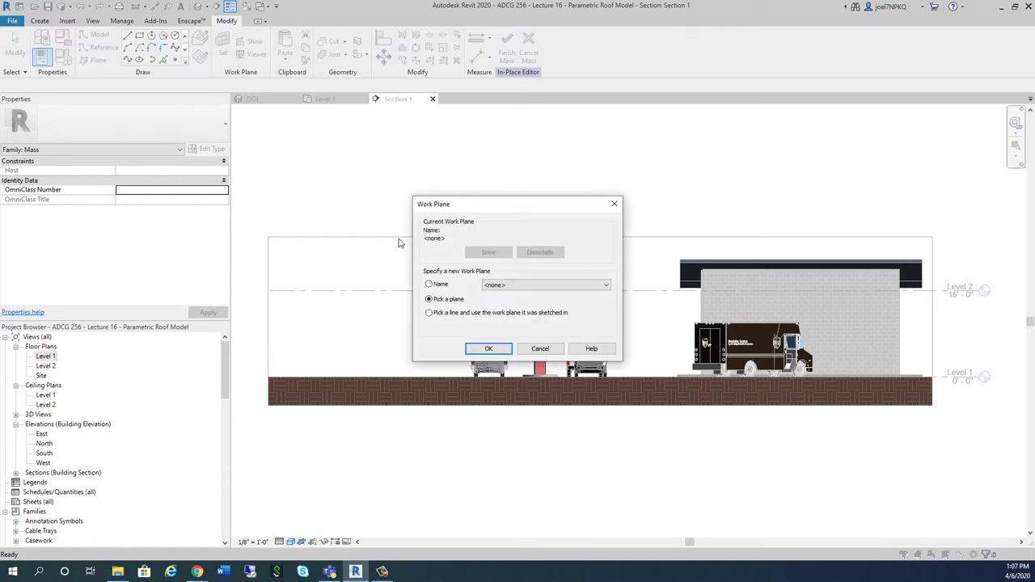
click(607, 285)
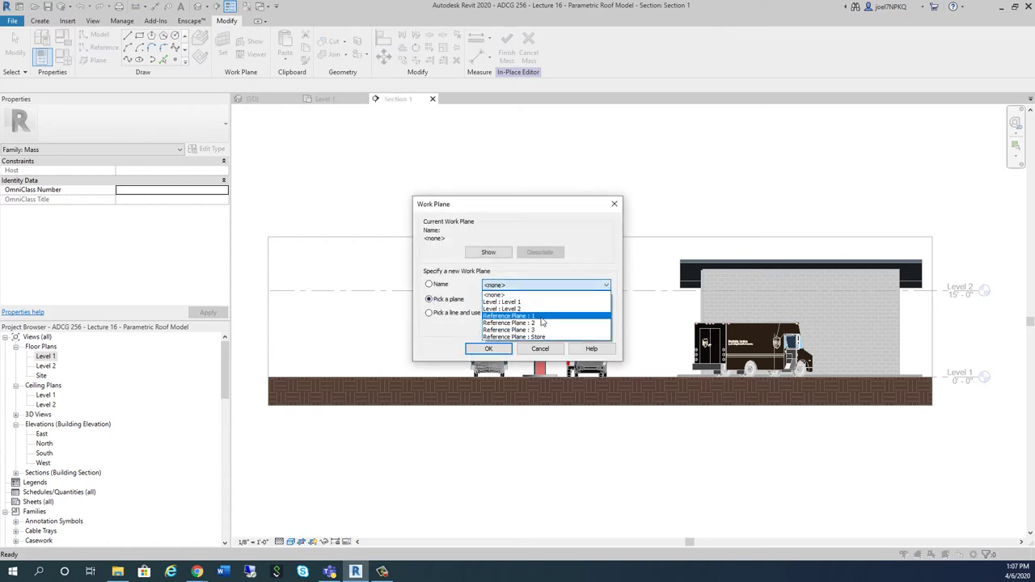
click(541, 317)
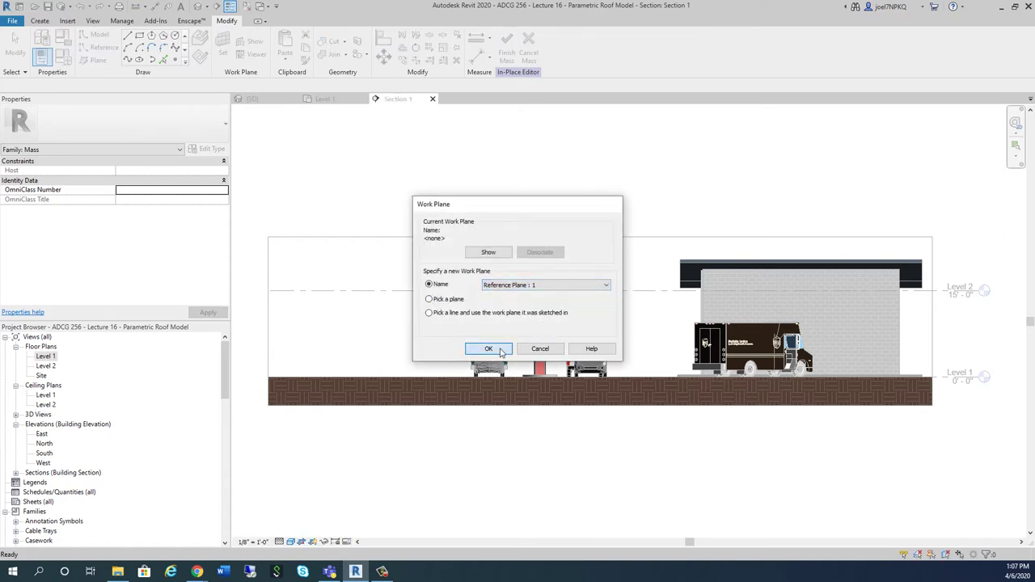
click(488, 348)
scroll(515, 217, down, 1)
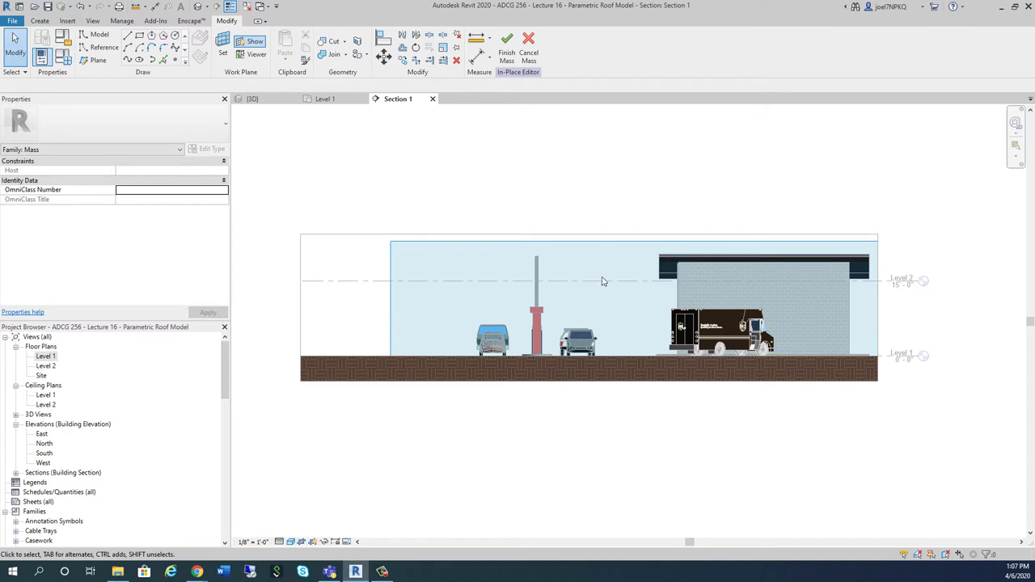
middle_drag(598, 280, 611, 288)
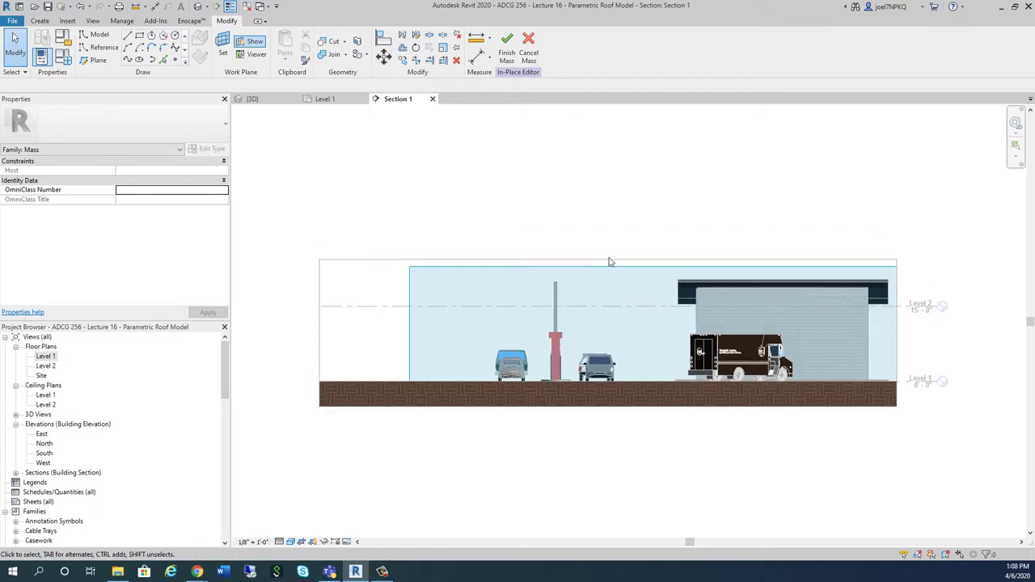
scroll(618, 285, up, 3)
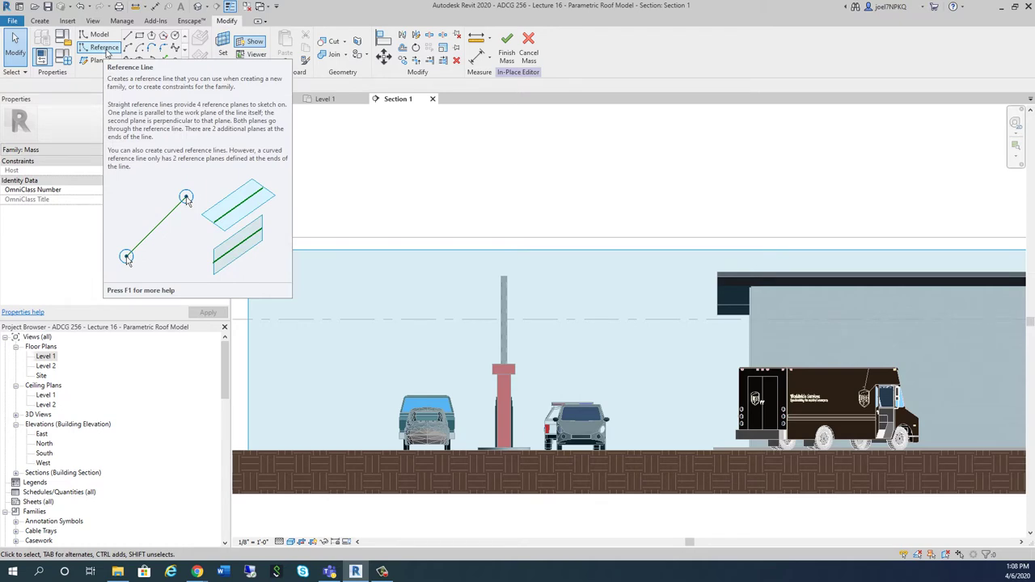
Keep Reference Plane : 1 as work plane and switch to start-end-radius arc reference lines.
click(223, 46)
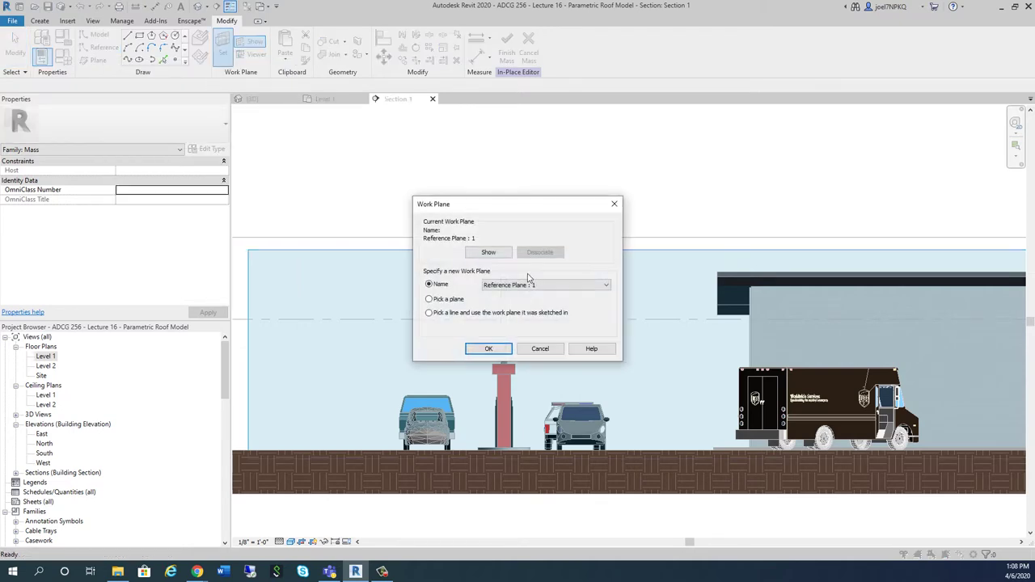
click(488, 349)
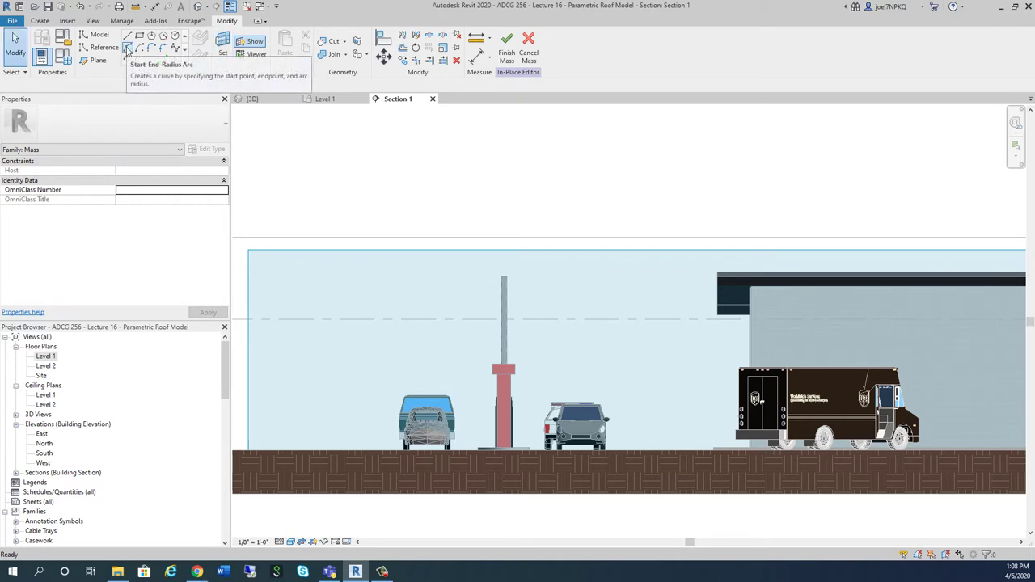
click(127, 49)
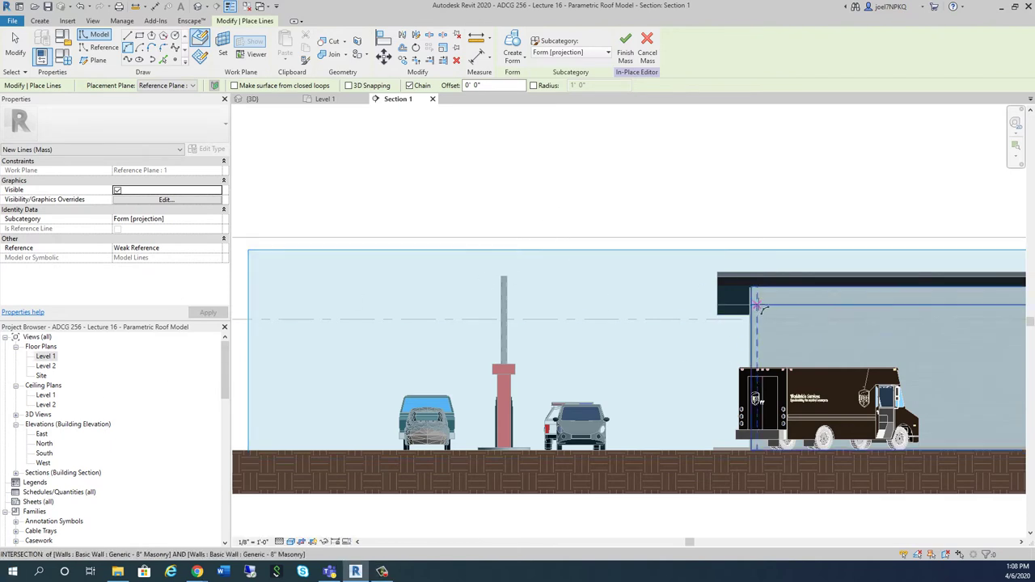
scroll(756, 315, up, 2)
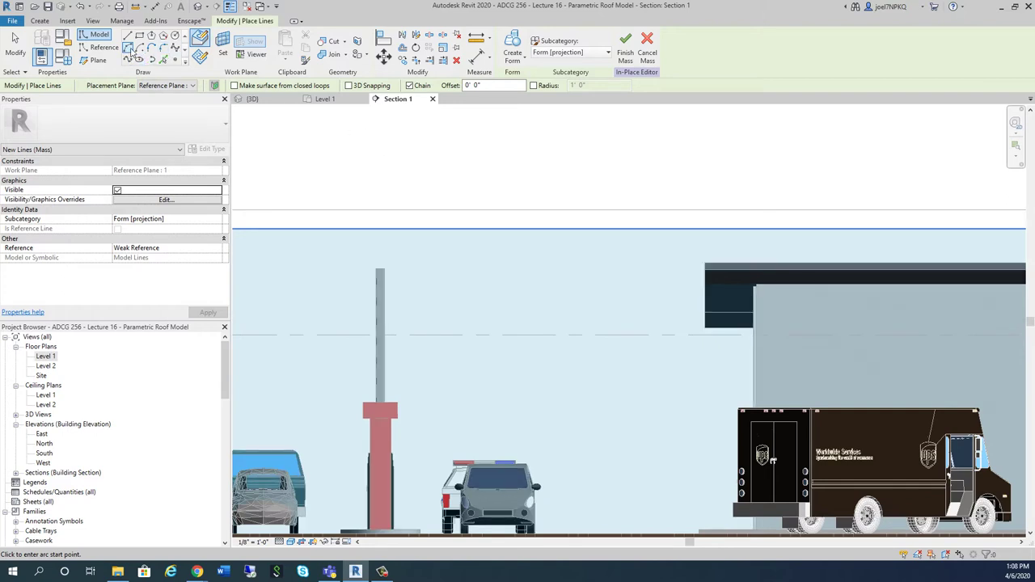
click(103, 46)
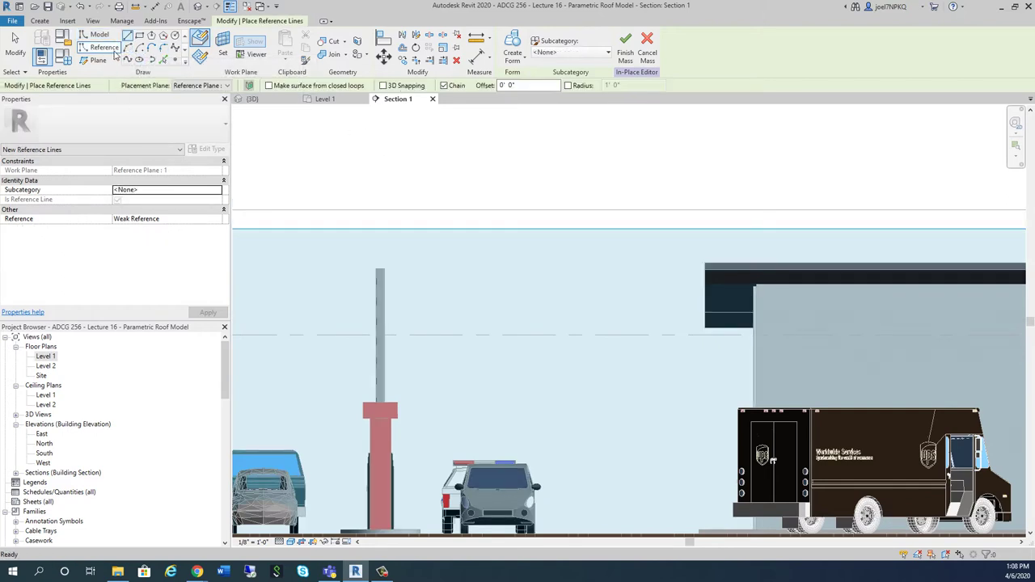
click(127, 48)
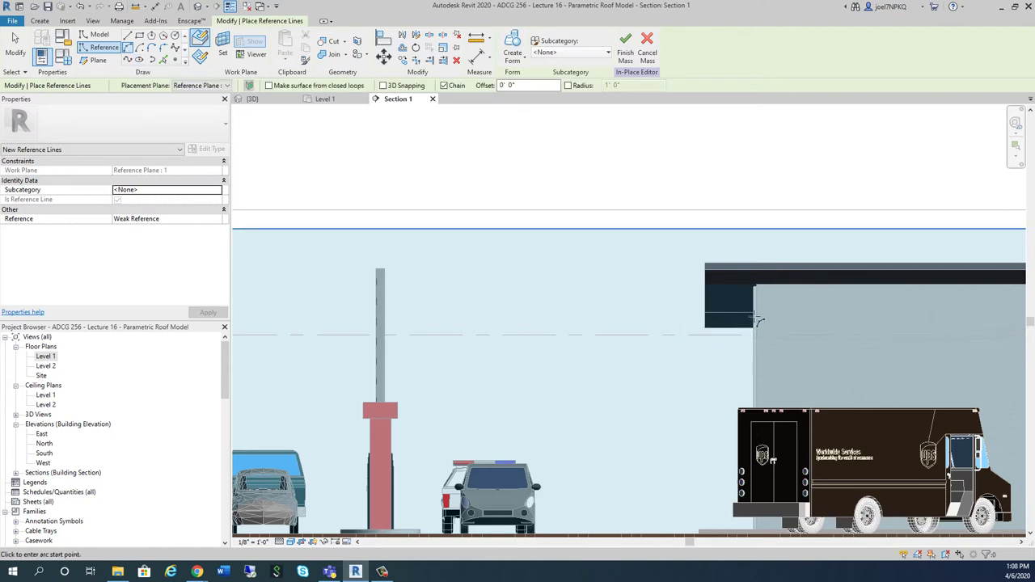
scroll(762, 293, up, 2)
scroll(762, 293, up, 1)
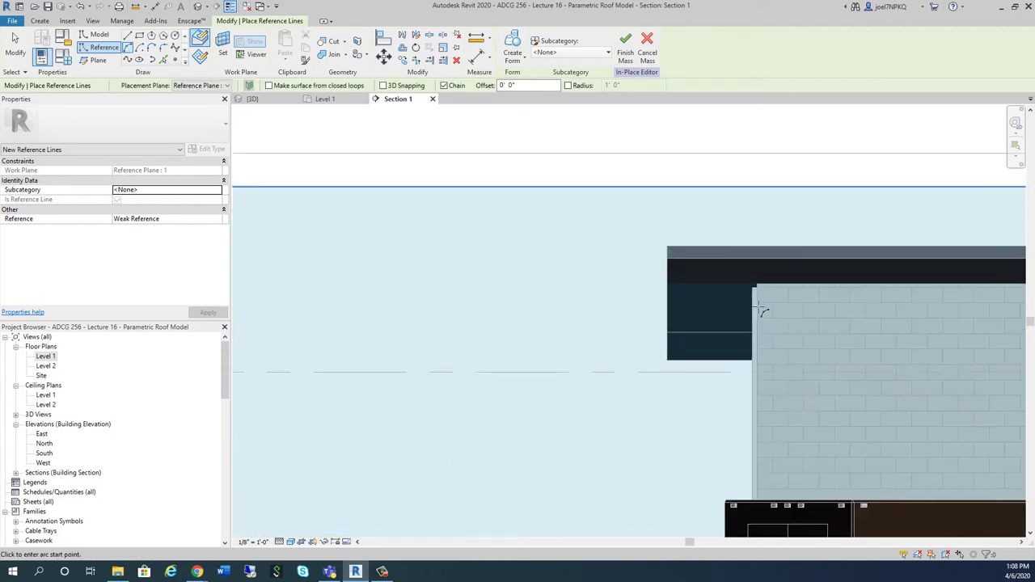
Draw an arc reference line from the roof corner to 60' left, entering 50 as its length.
click(758, 285)
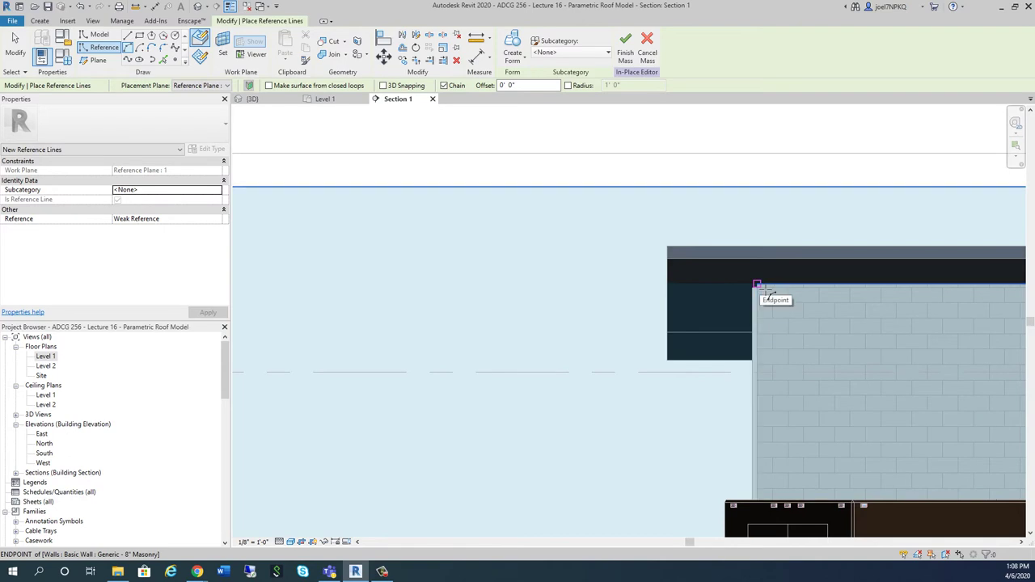
scroll(764, 292, up, 1)
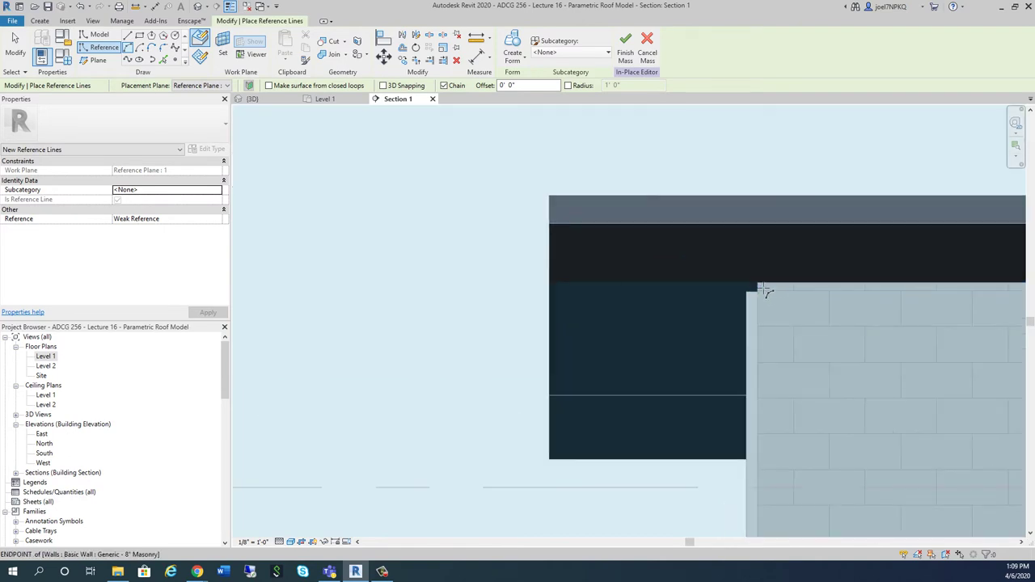
scroll(764, 291, down, 4)
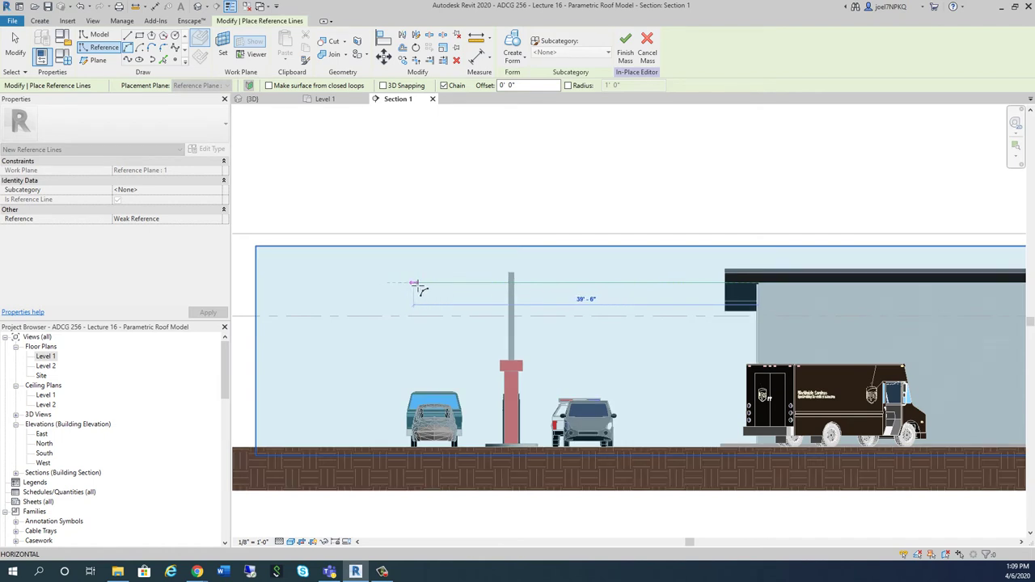
click(325, 285)
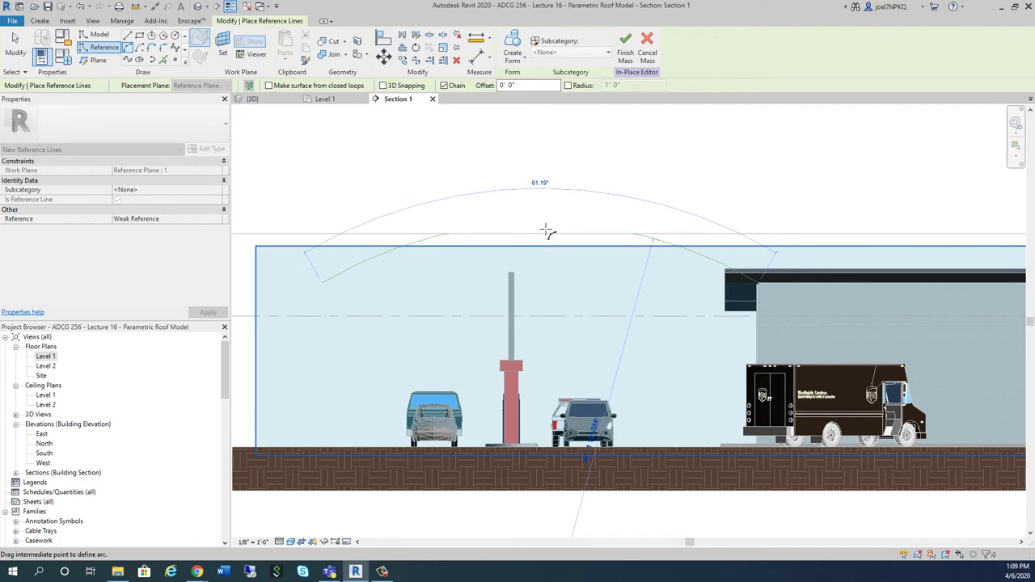
text(5)
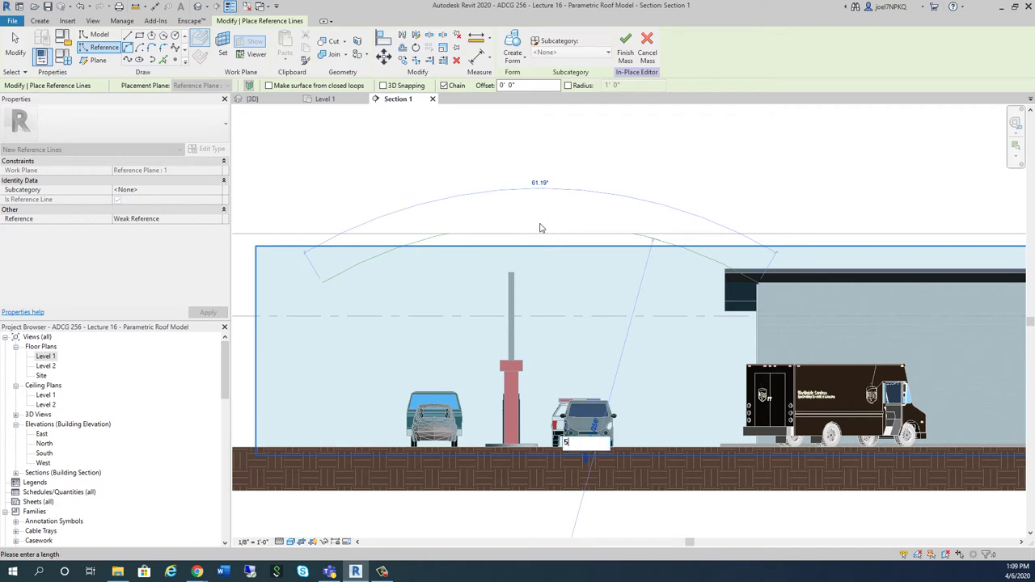
text(0)
key(Return)
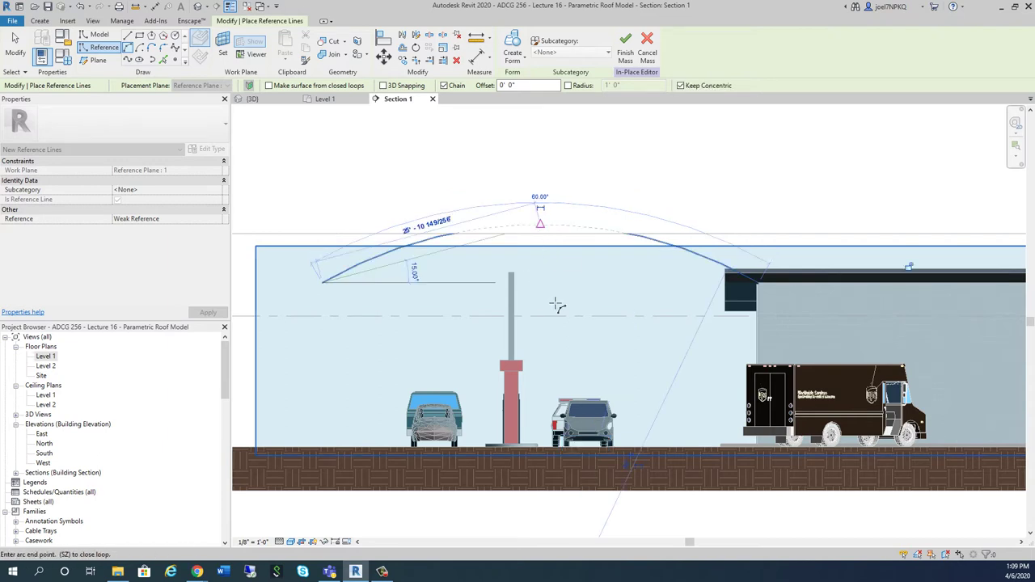
key(Escape)
key(Escape)
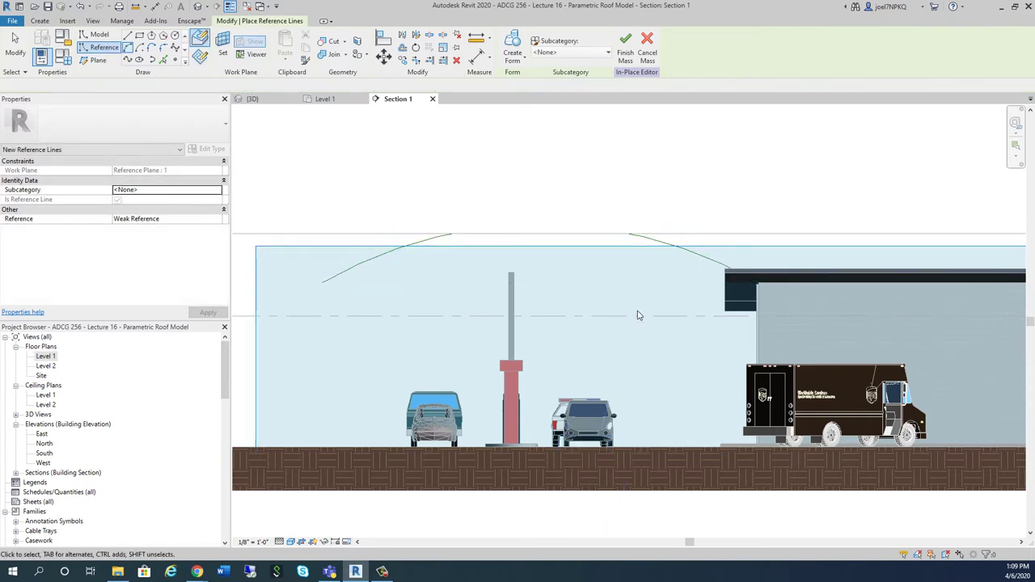
scroll(639, 313, down, 3)
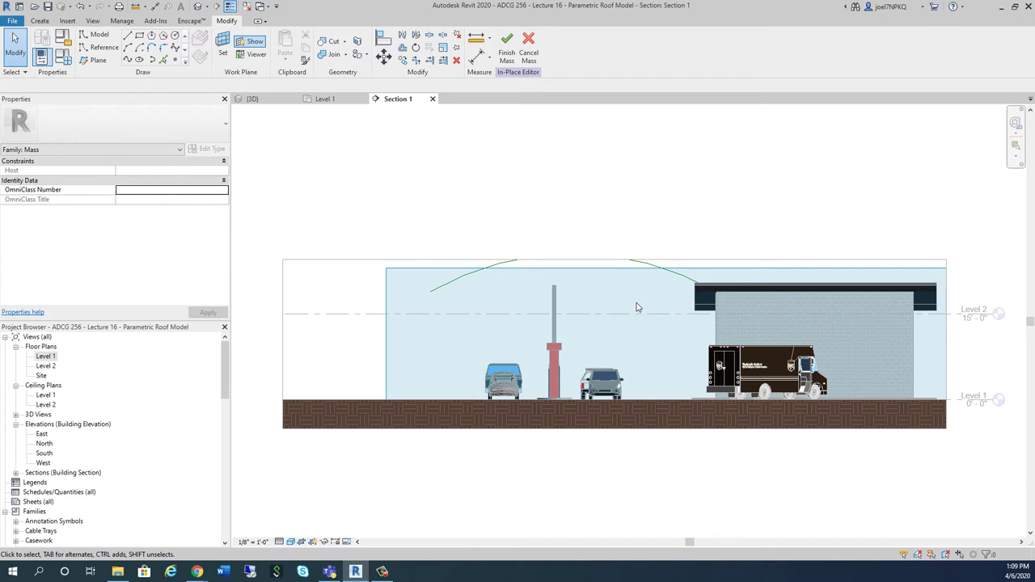
Make Reference Plane : 2 the active work plane.
click(225, 50)
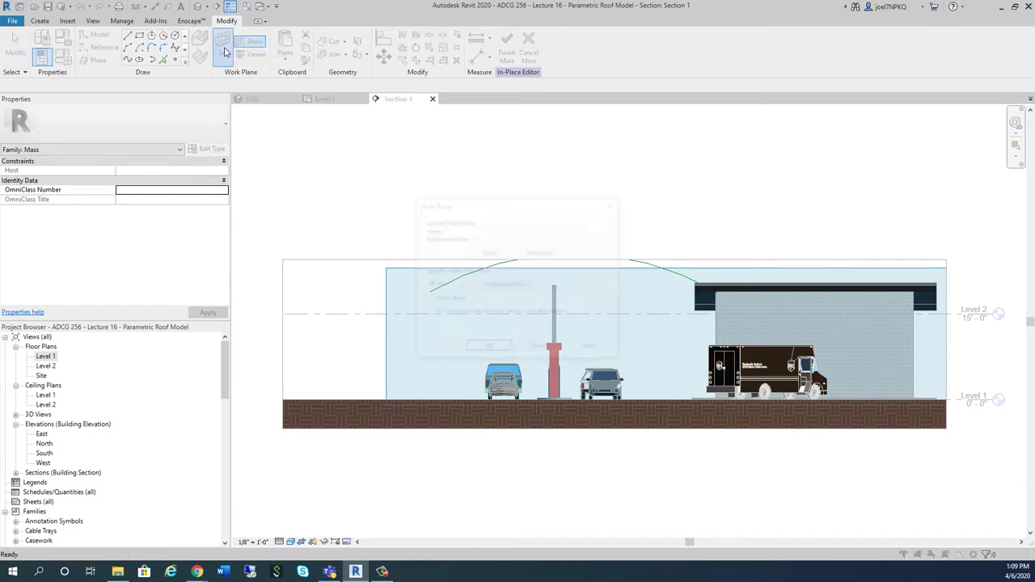
click(607, 287)
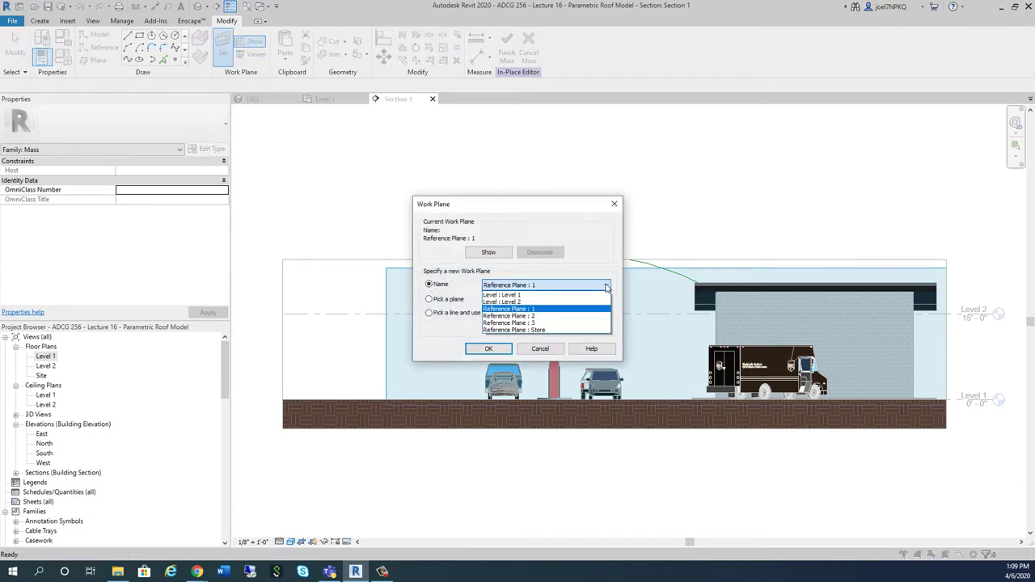
click(541, 316)
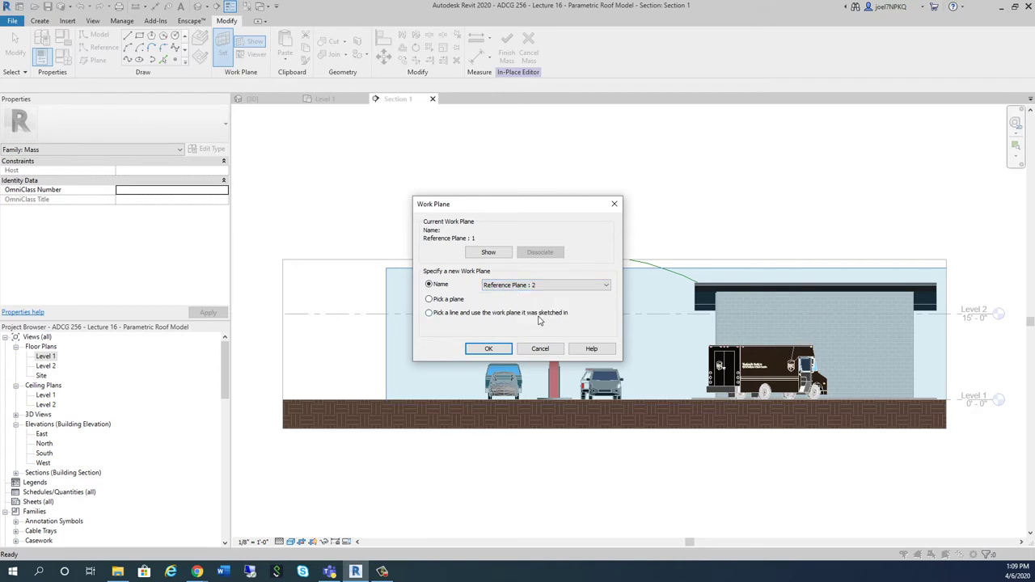
click(489, 349)
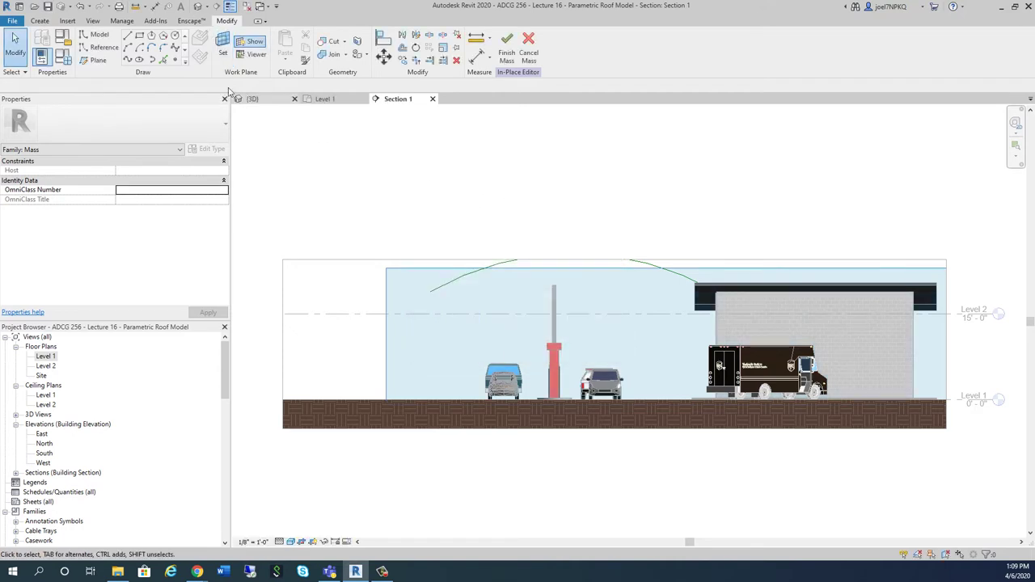
Draw a 60° arc reference line starting at the roof line's endpoint and ending to the left.
click(97, 48)
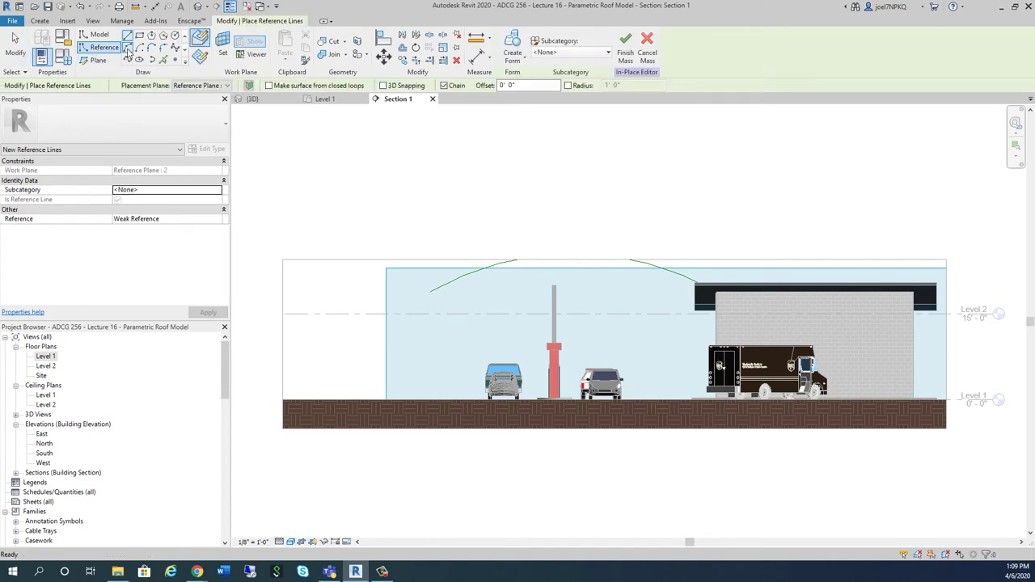
scroll(703, 298, up, 3)
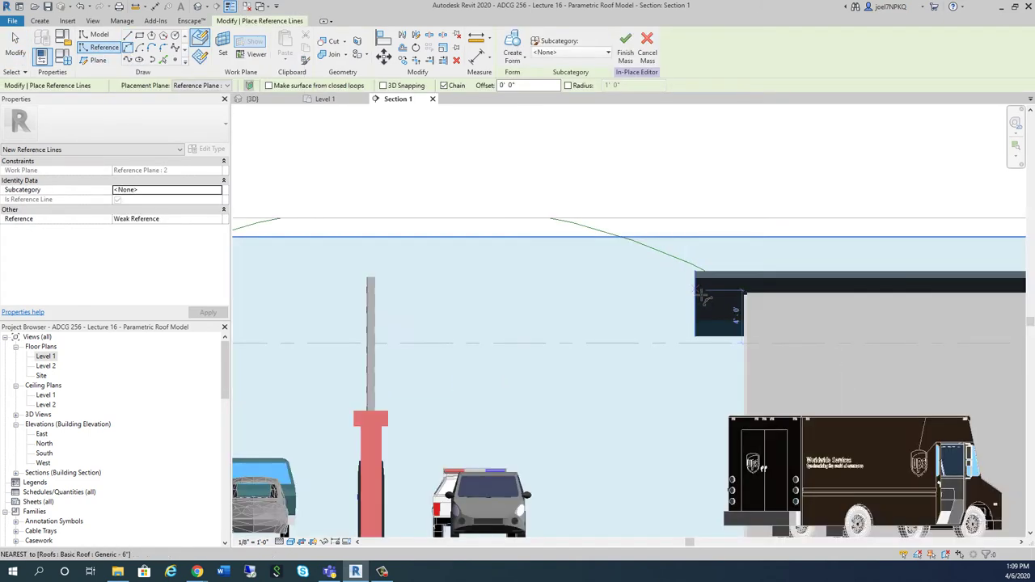
scroll(703, 298, up, 4)
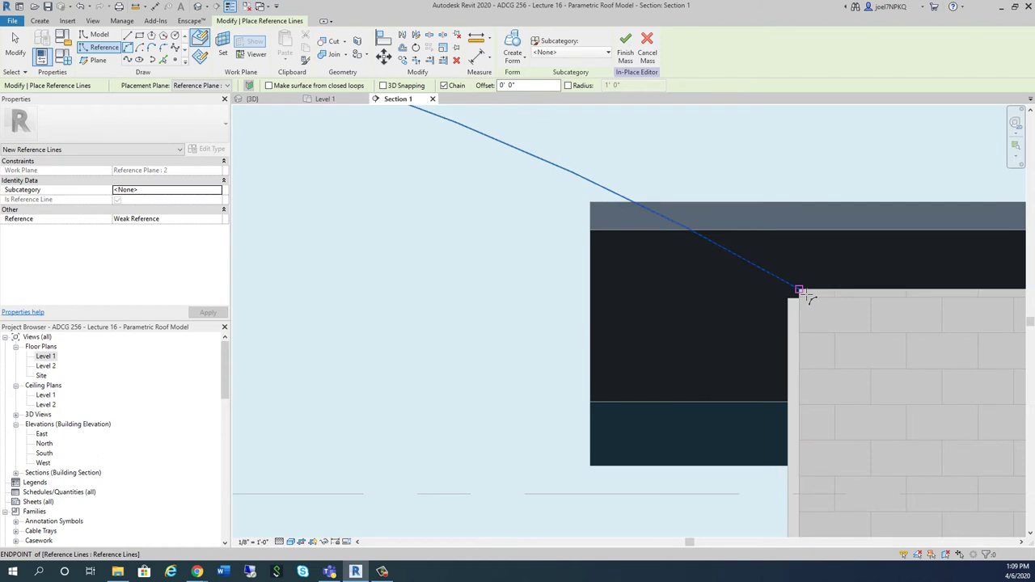
click(800, 290)
scroll(789, 301, down, 6)
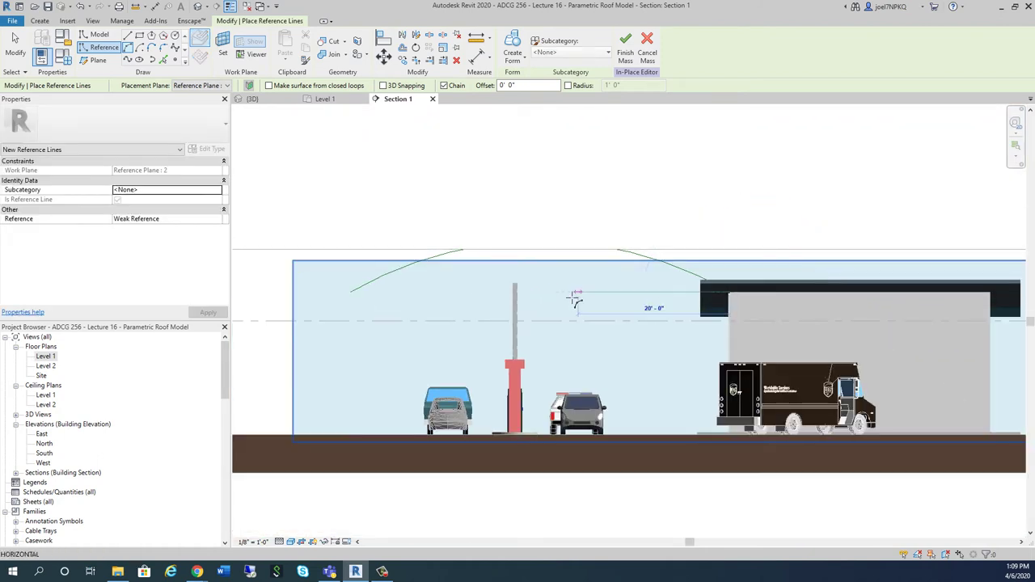
scroll(414, 301, up, 1)
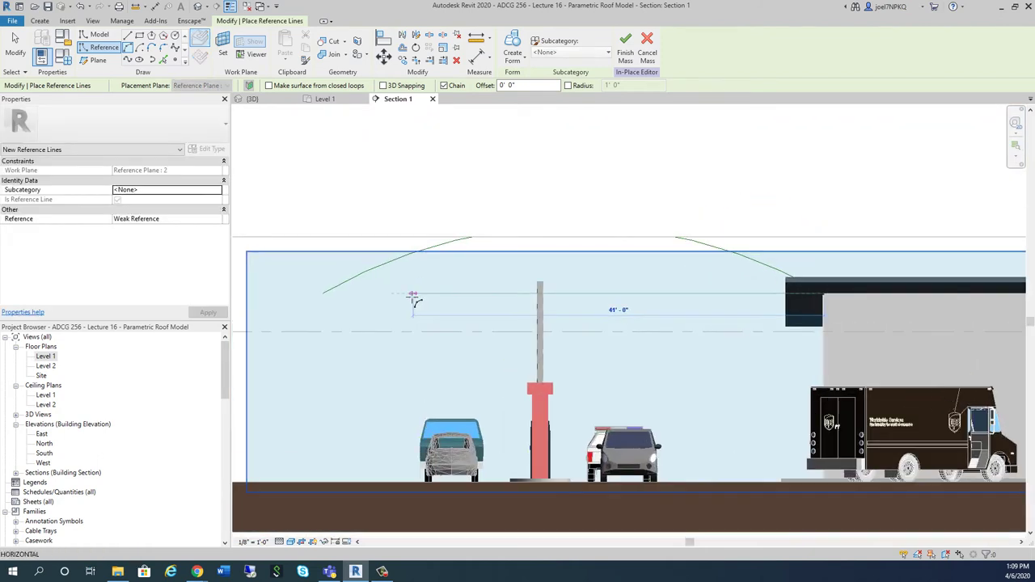
click(335, 297)
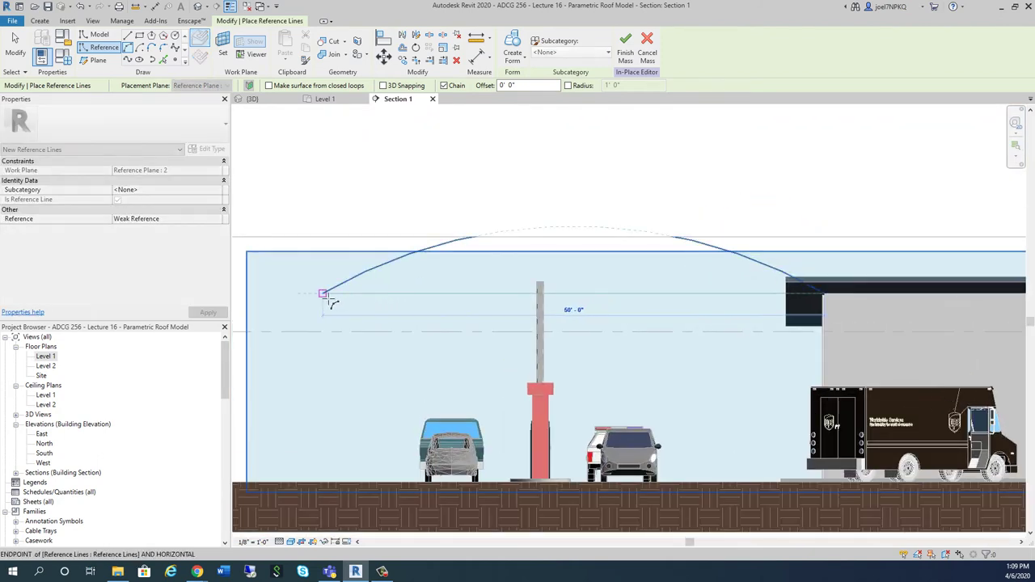
click(581, 231)
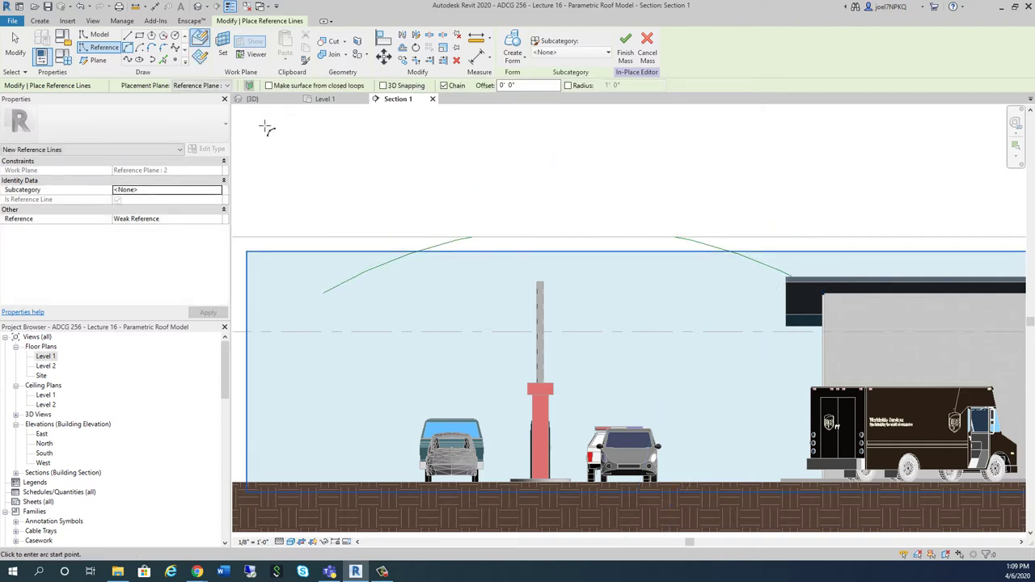
click(223, 52)
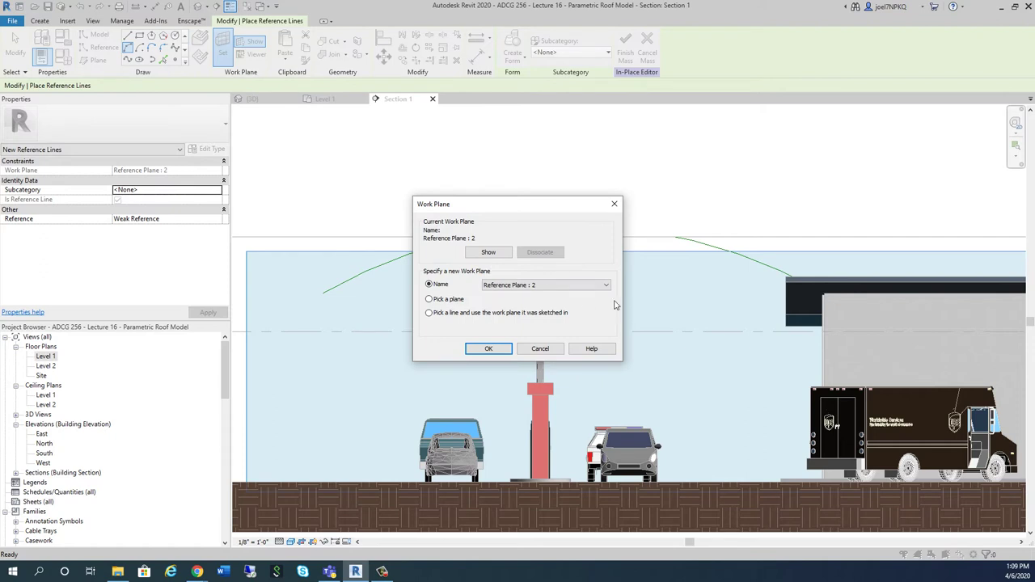
Set Reference Plane : 3 as the sketching work plane.
click(606, 284)
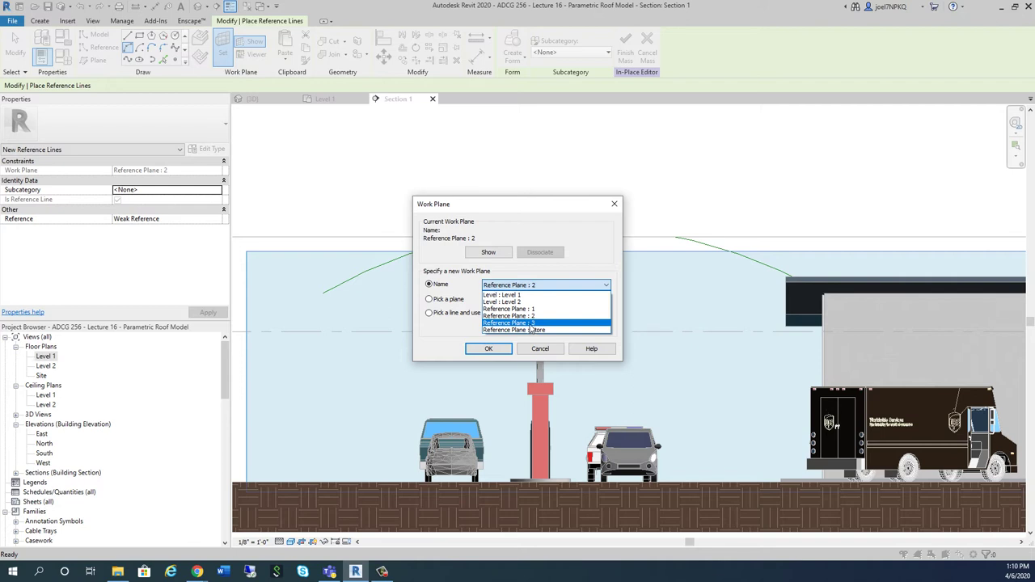
key(Escape)
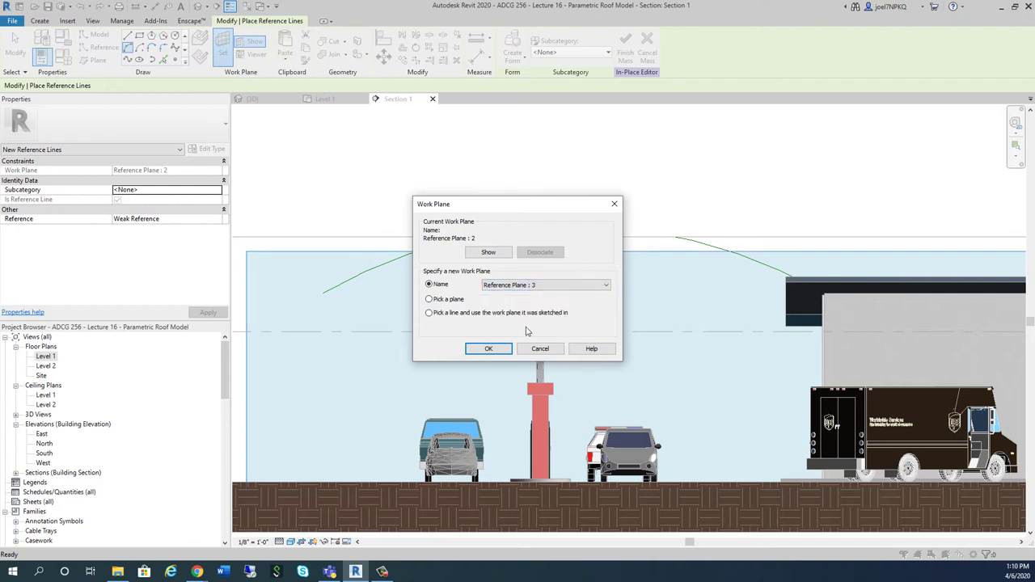
click(488, 349)
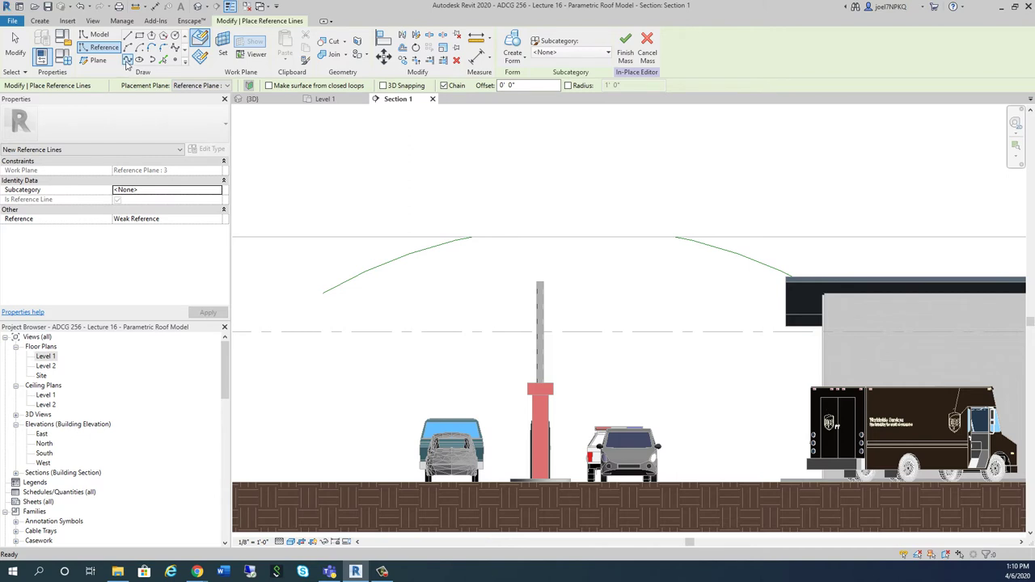
Draw a start-end-radius arc reference line reaching the pylon top, then view it in 3D.
click(127, 48)
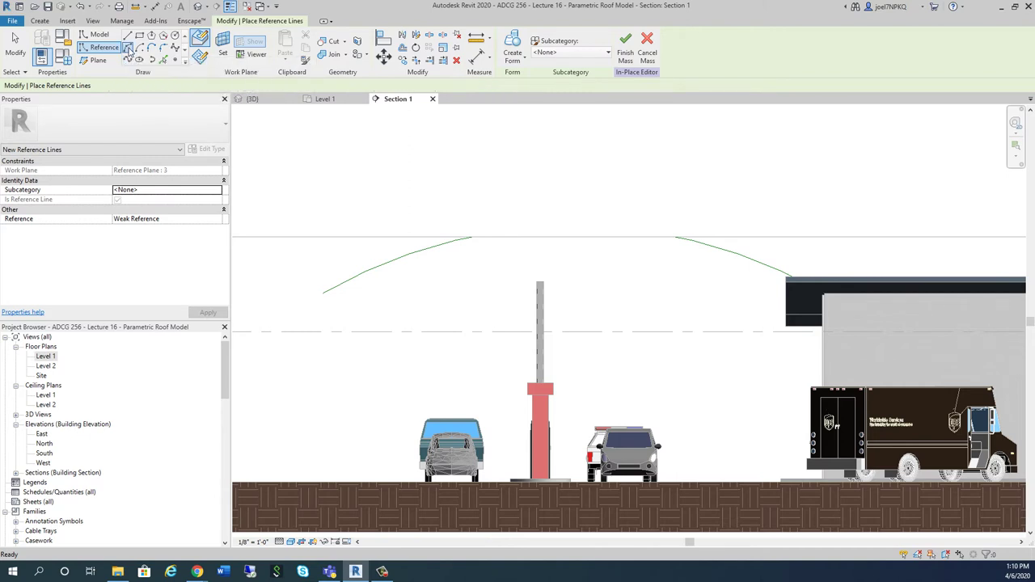
scroll(817, 322, up, 5)
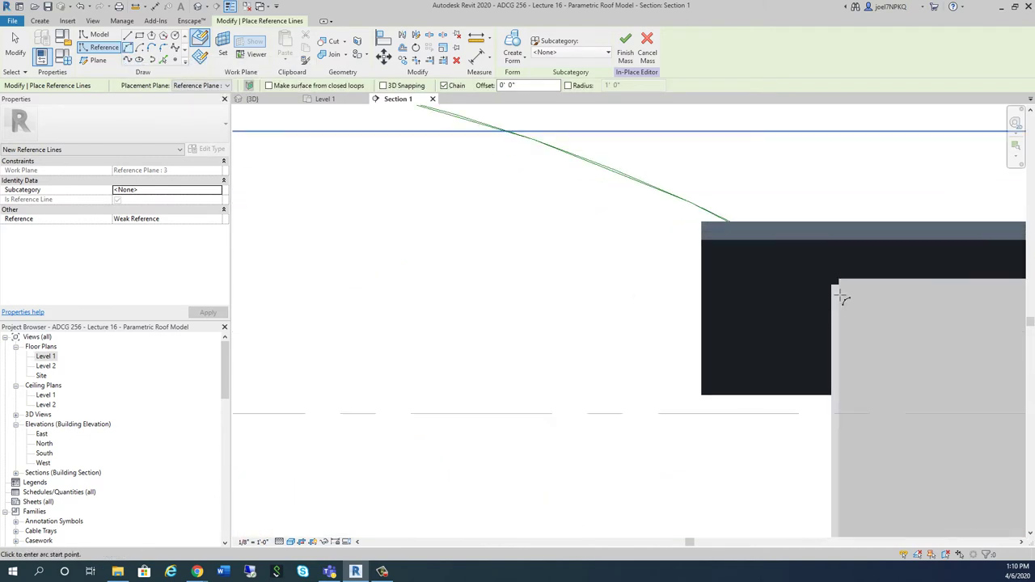
scroll(847, 288, down, 5)
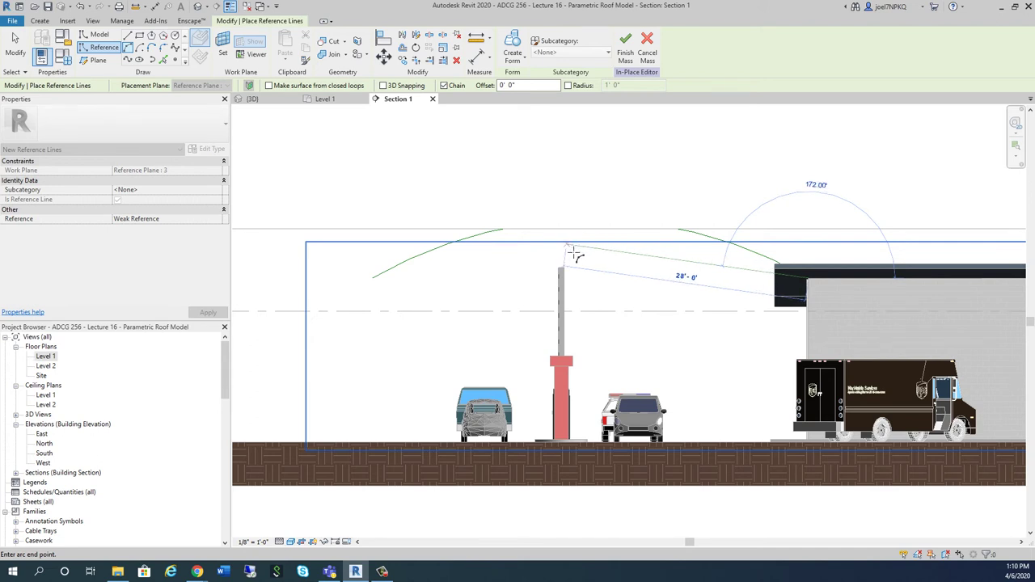
click(573, 253)
scroll(396, 203, down, 1)
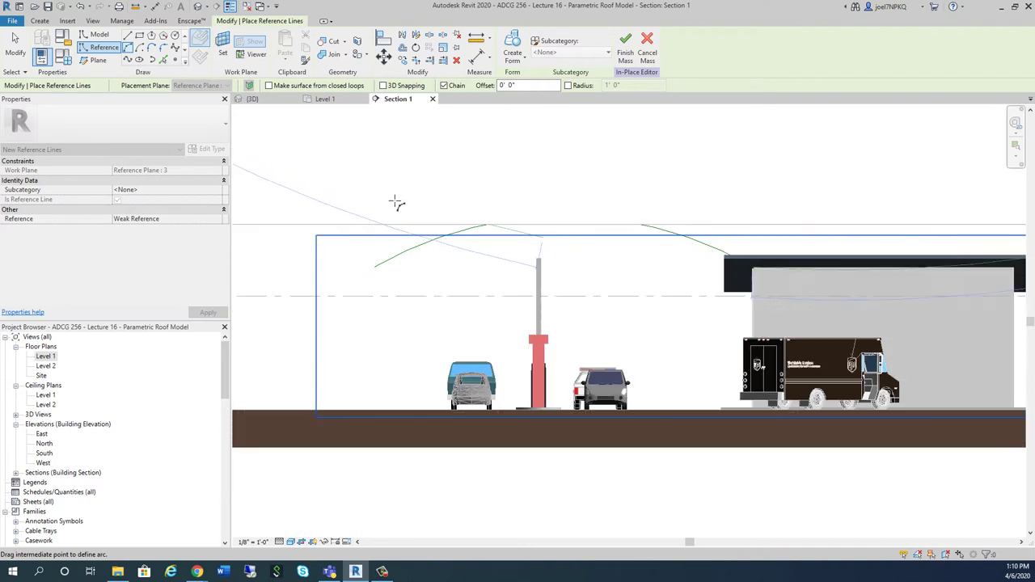
scroll(395, 203, down, 1)
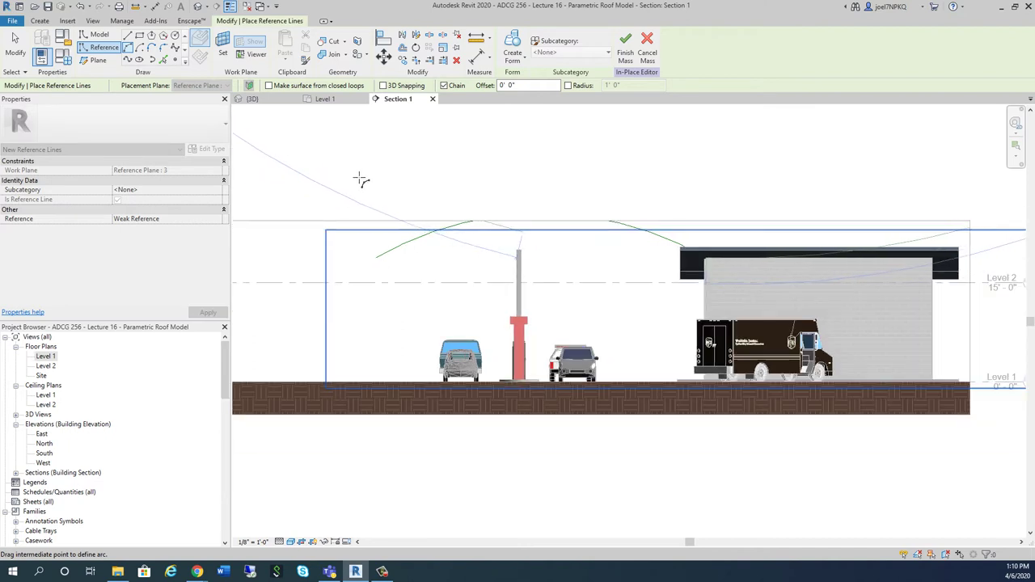
scroll(364, 180, down, 2)
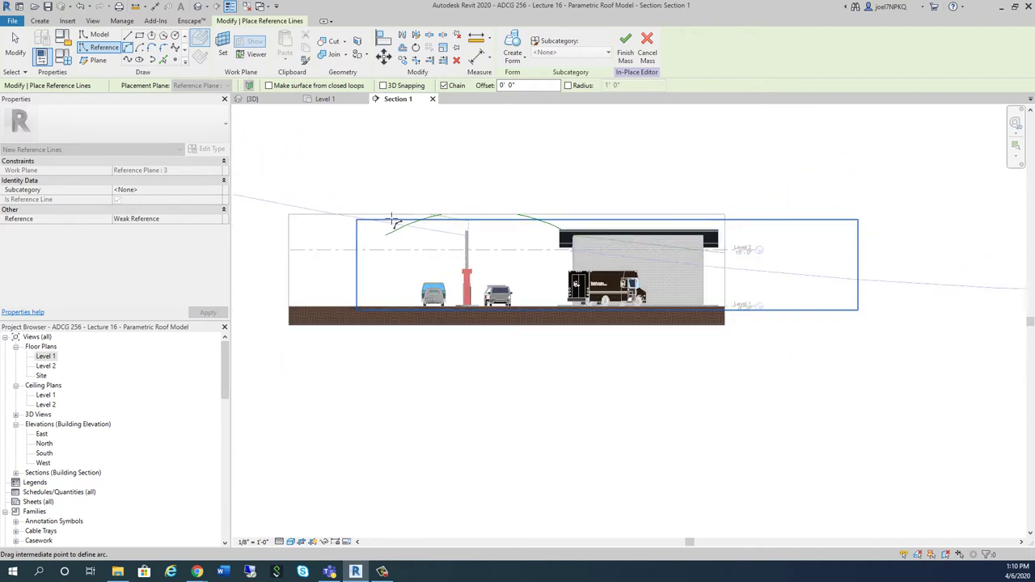
scroll(396, 212, up, 2)
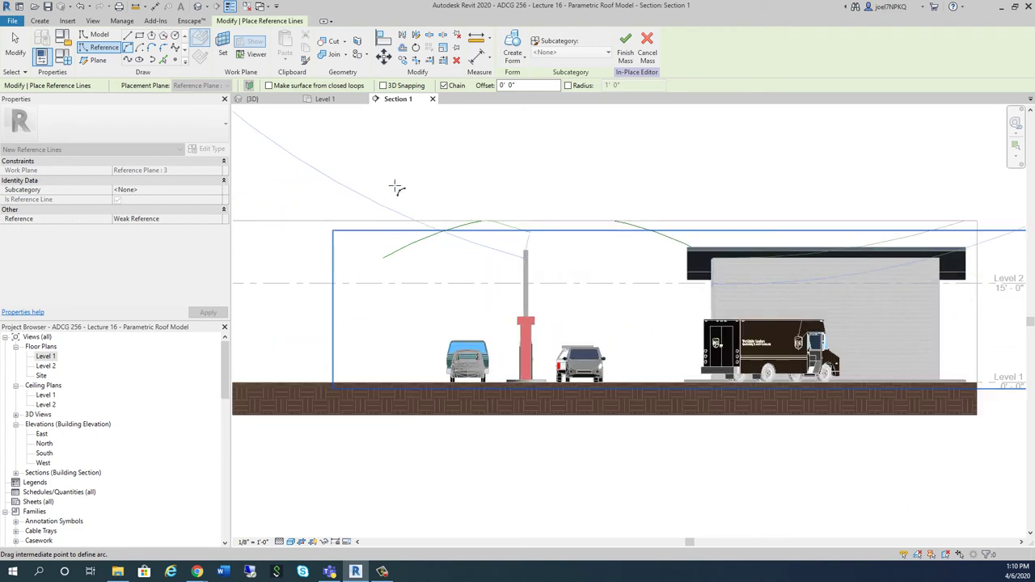
click(396, 189)
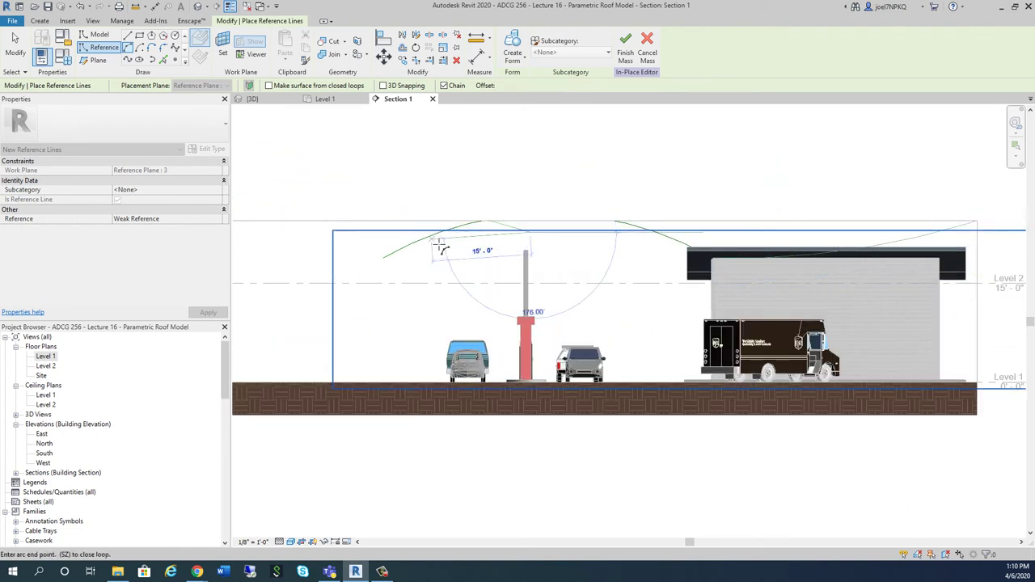
key(Escape)
key(Escape)
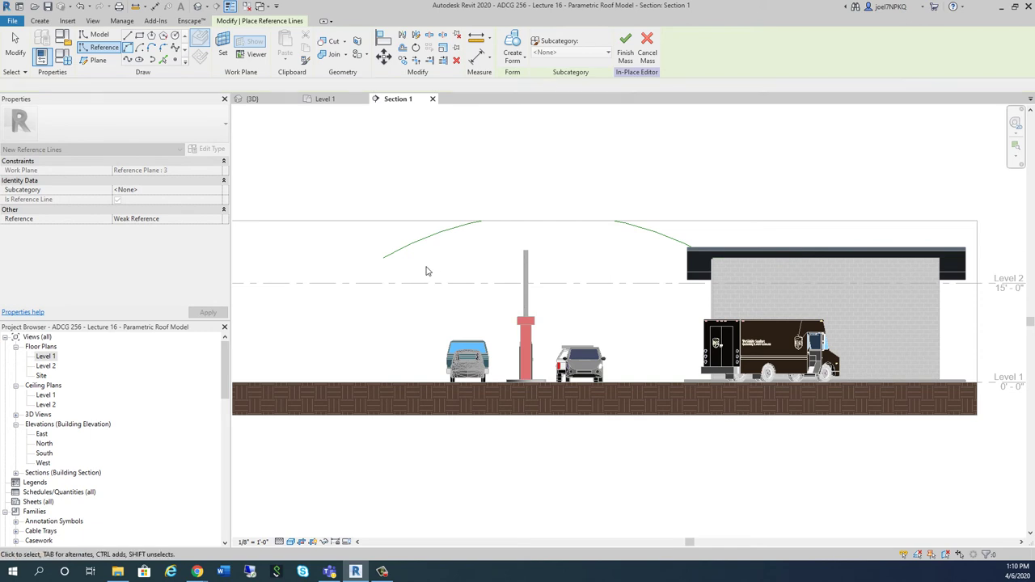
click(271, 100)
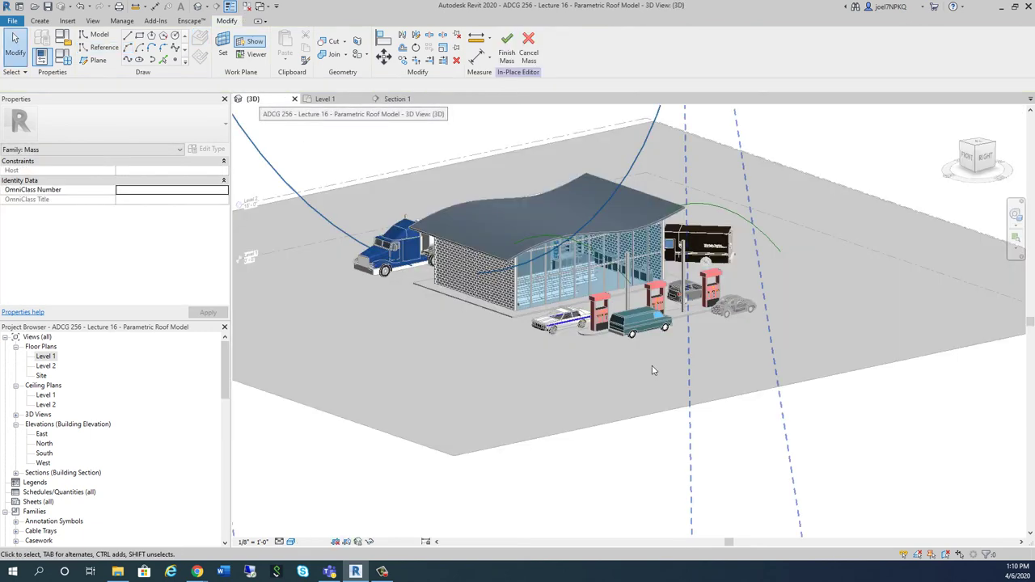
Delete the oversized looping arc reference line in the 3D view, then return to Section 1.
scroll(712, 448, down, 5)
shift+middle_drag(750, 467, 701, 507)
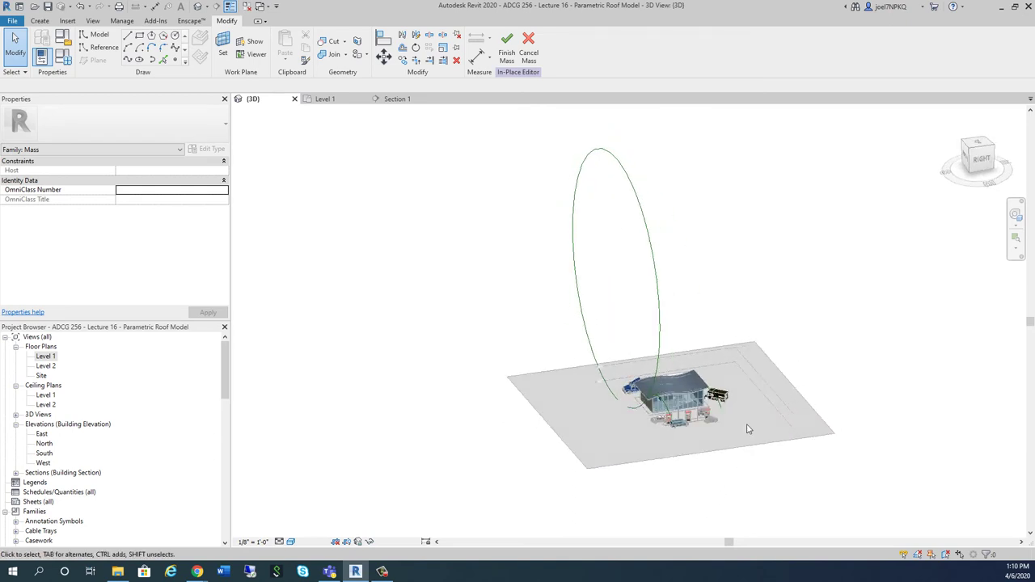
scroll(695, 334, up, 1)
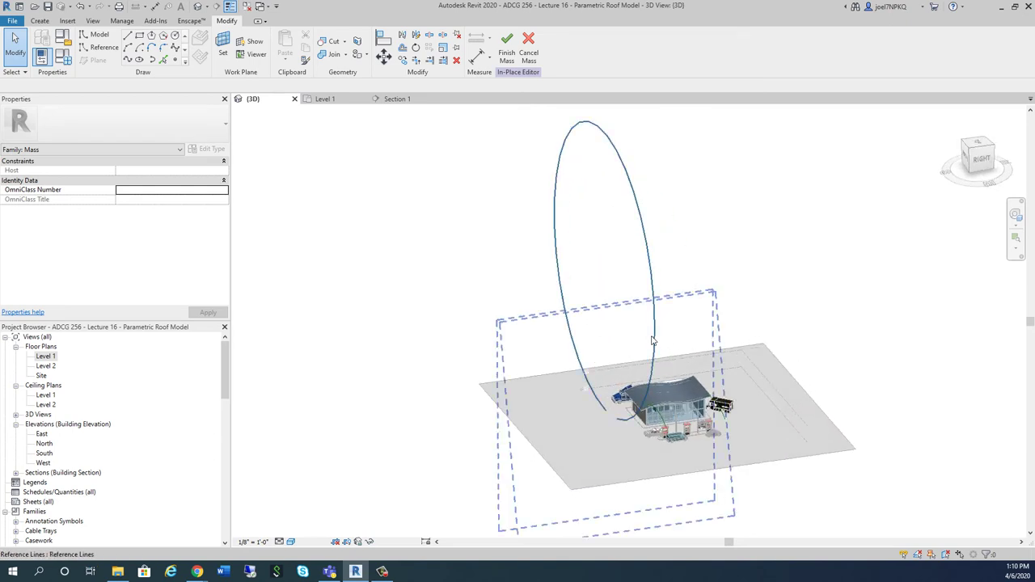
click(652, 262)
key(Delete)
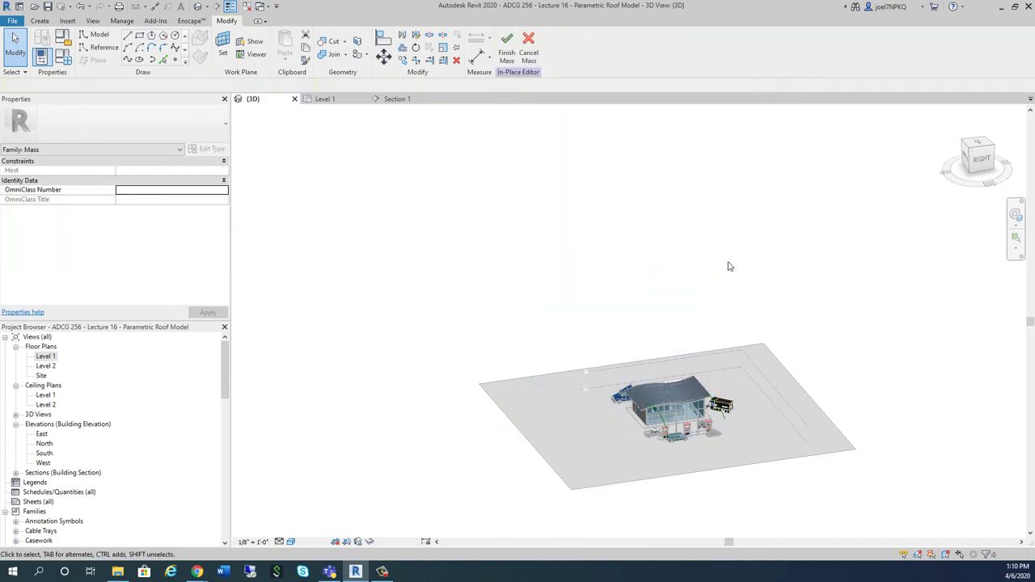
shift+middle_drag(775, 485, 647, 473)
click(394, 98)
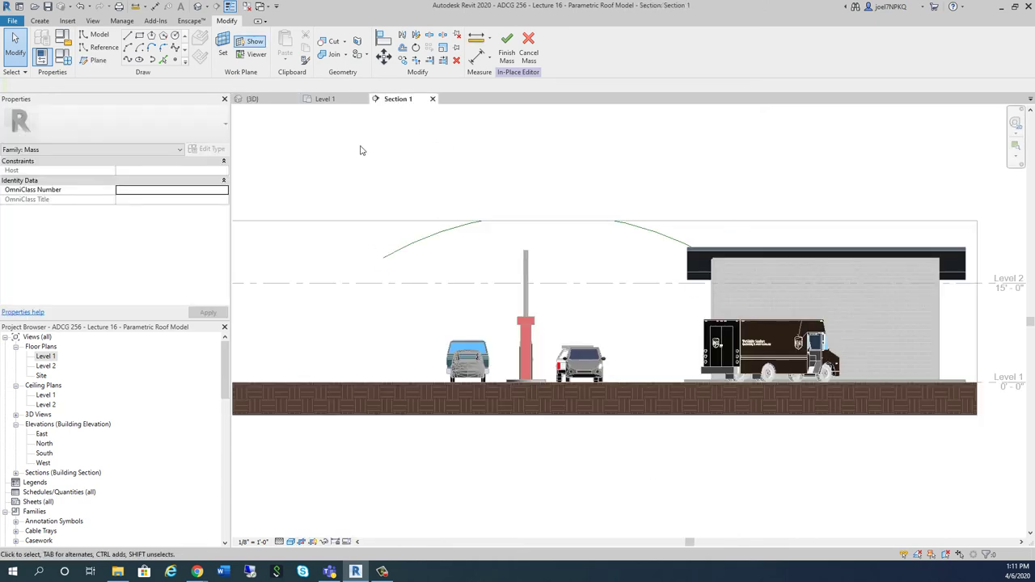
Keep Reference Plane : 3 as the work plane in Section 1.
scroll(254, 122, up, 1)
click(224, 50)
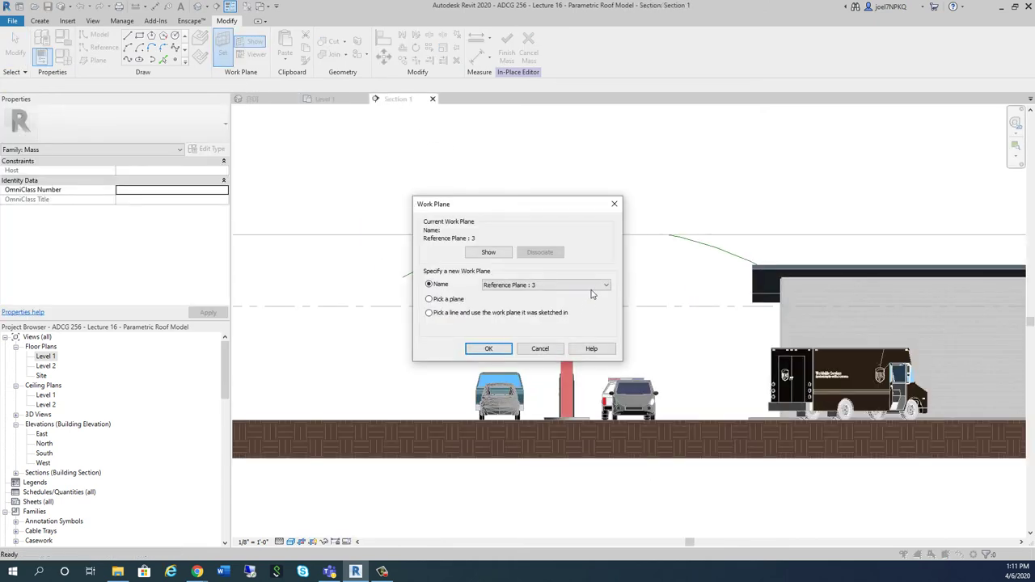
click(489, 349)
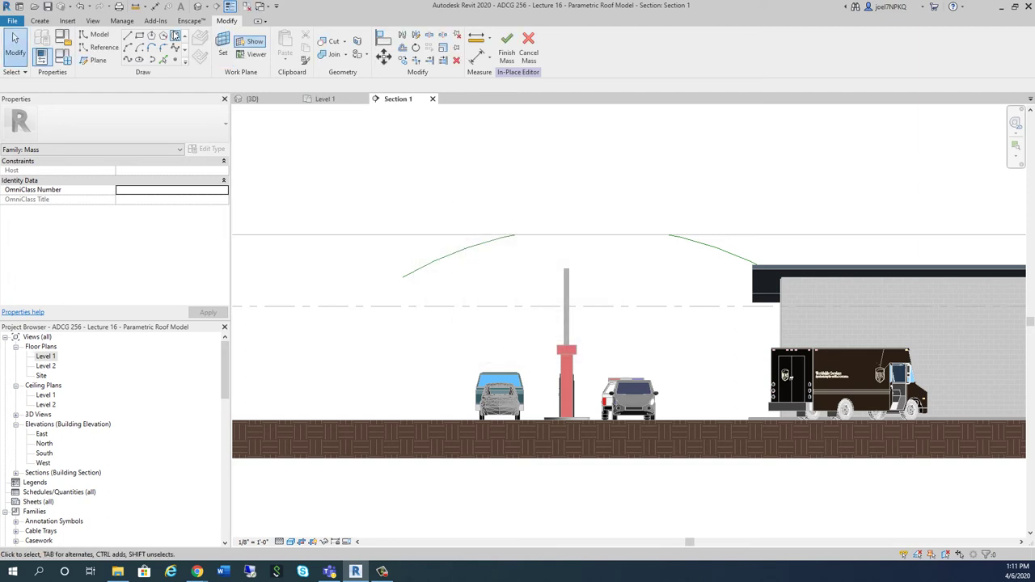
Start a trial arc reference line from the existing line's end, then cancel it.
click(105, 49)
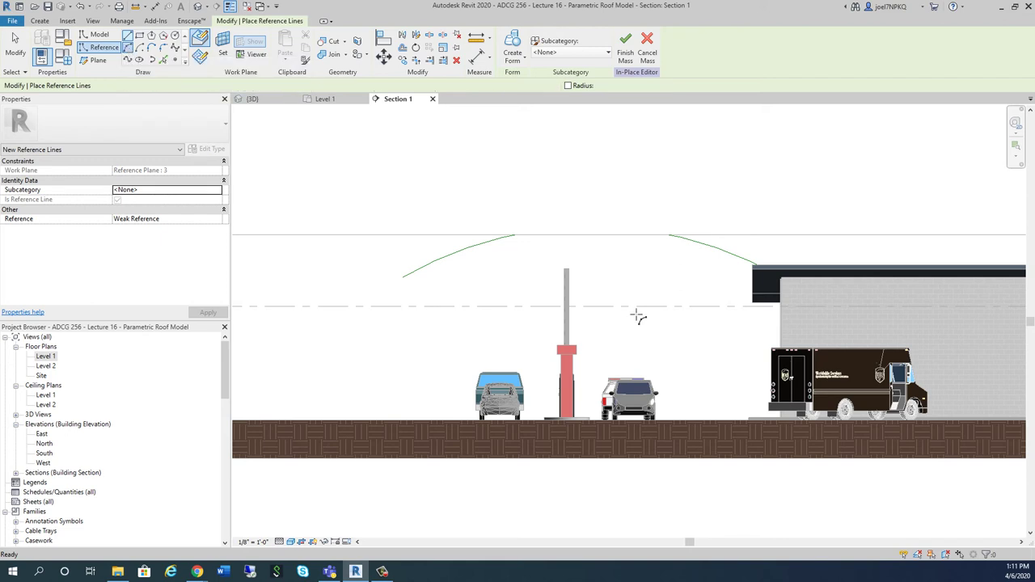
scroll(738, 311, up, 3)
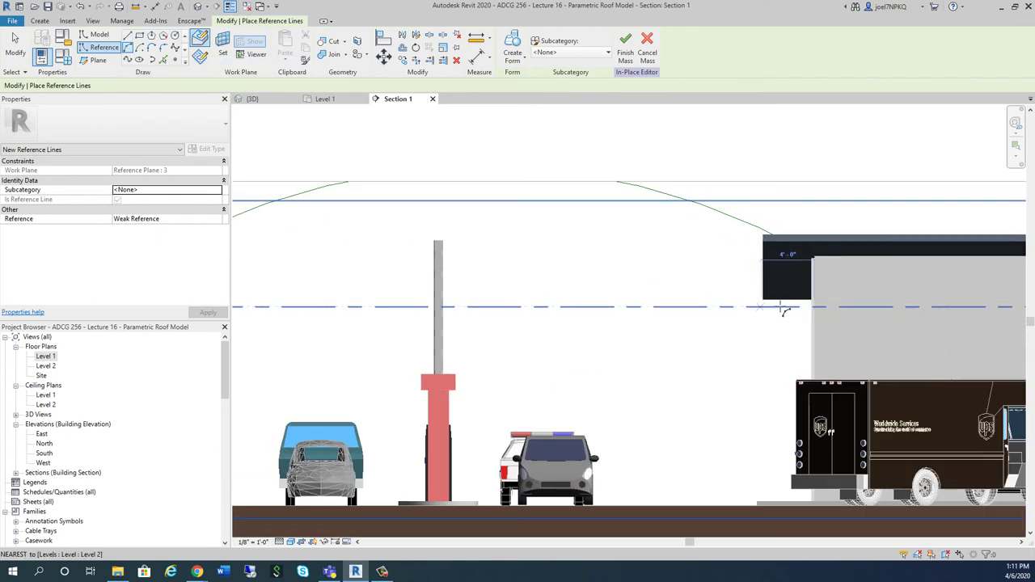
click(816, 262)
click(603, 275)
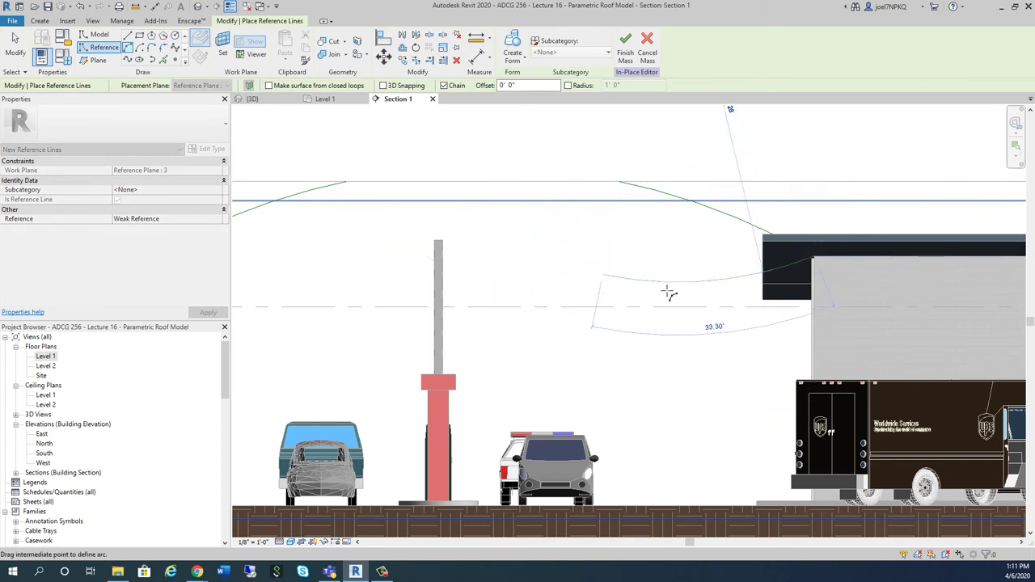
key(Escape)
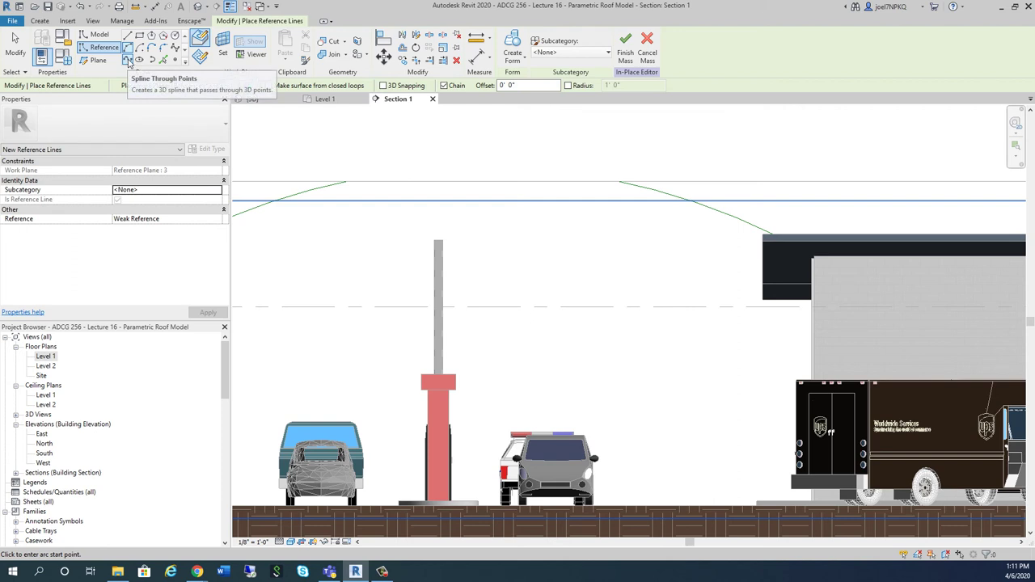
Sketch a spline reference line from the arc's endpoint through two control points above the pump.
click(175, 47)
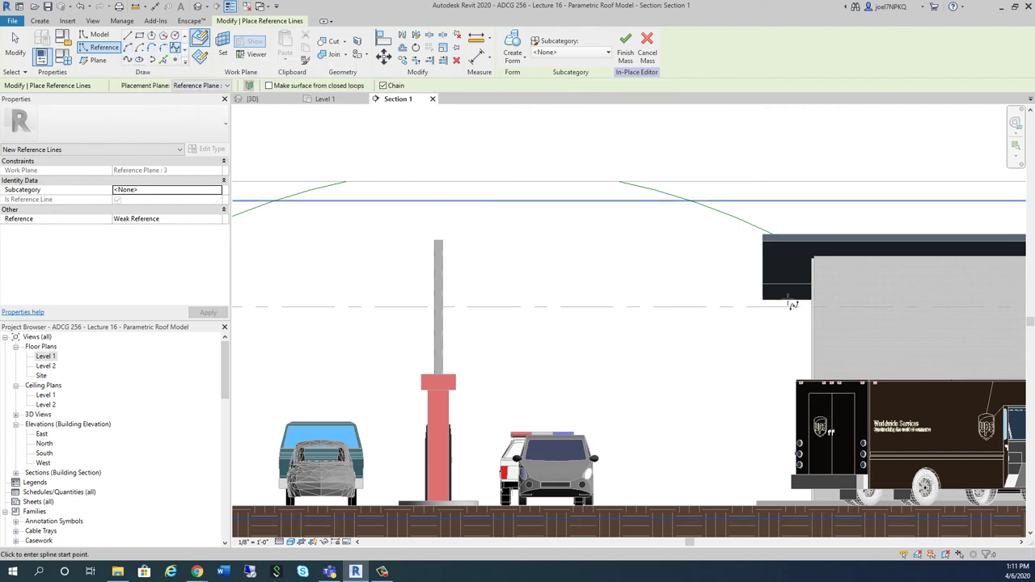
click(815, 259)
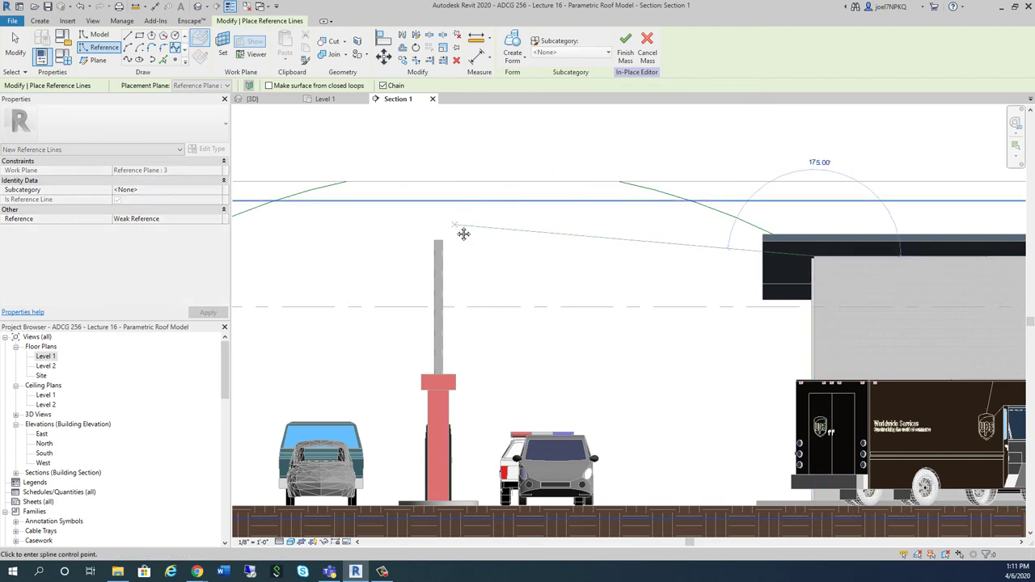
middle_drag(462, 233, 643, 290)
scroll(637, 285, down, 1)
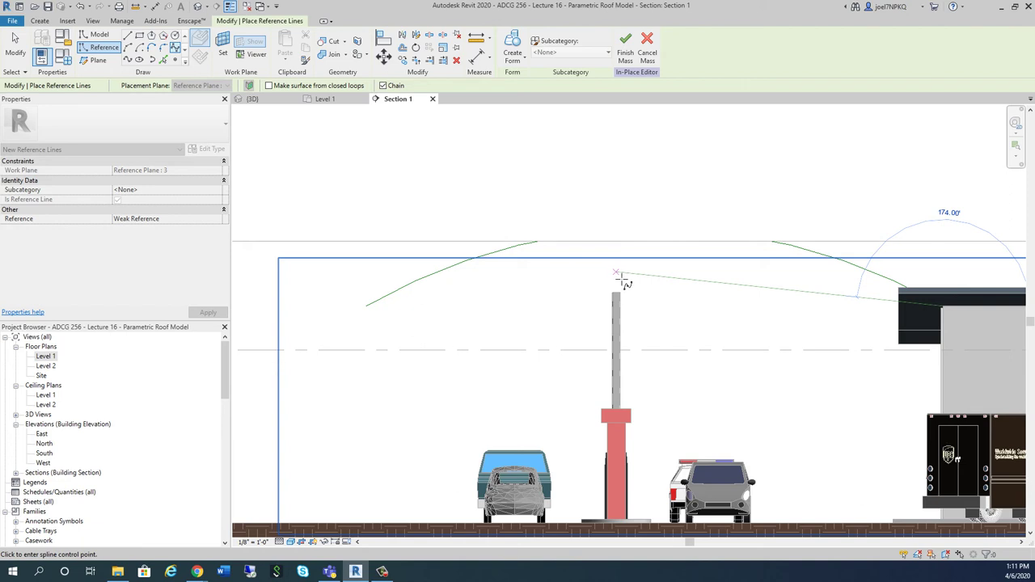
click(617, 256)
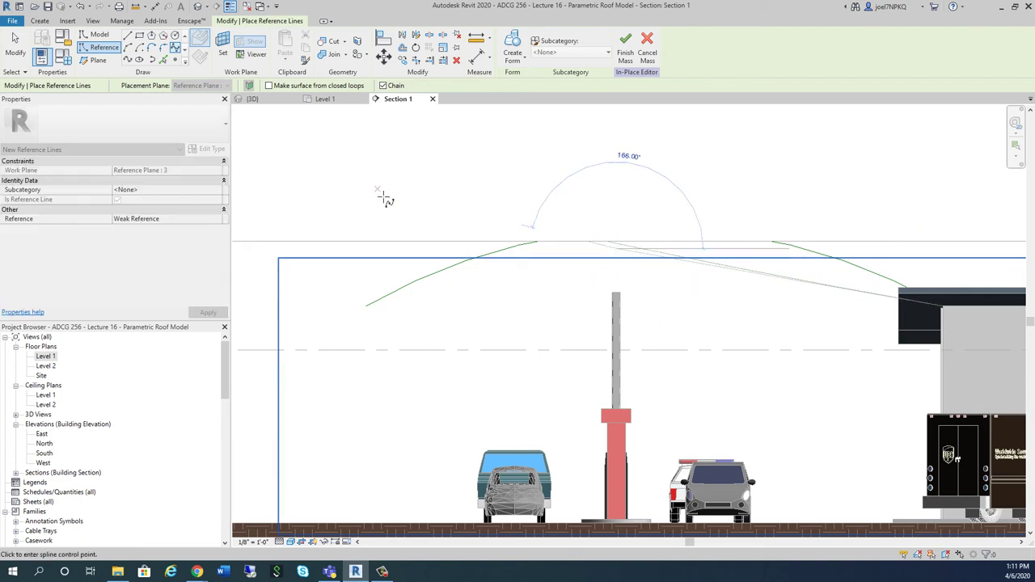
click(382, 172)
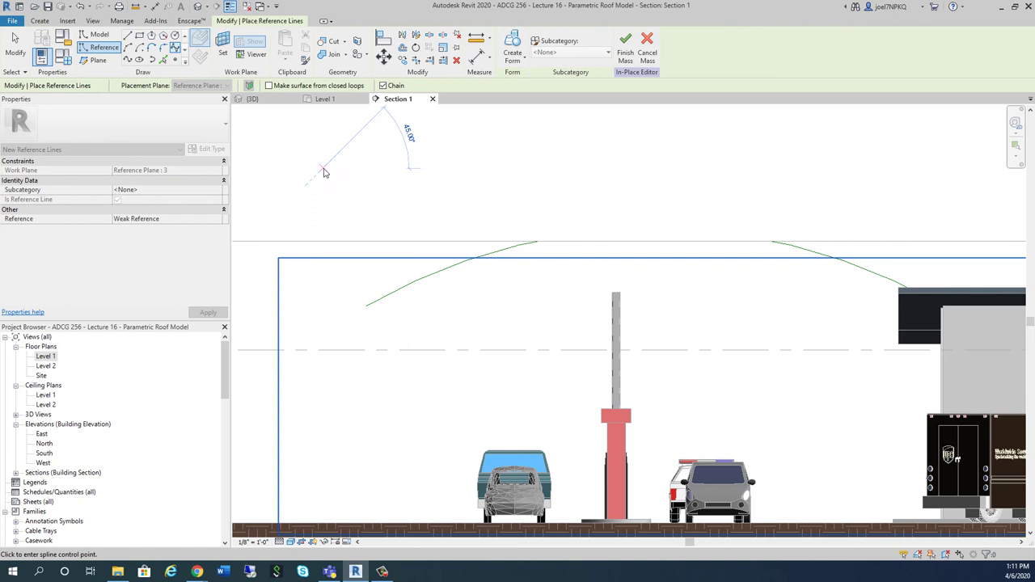
key(Escape)
key(Escape)
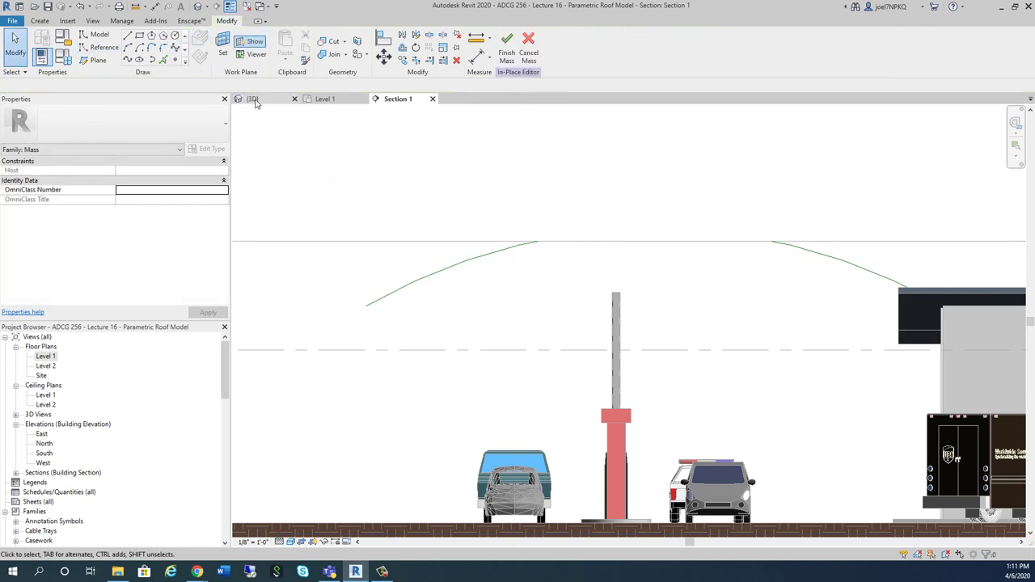
In the 3D view, select the low spline reference line on Reference Plane 3.
click(252, 99)
shift+middle_drag(588, 310, 797, 423)
scroll(664, 420, up, 3)
scroll(753, 421, up, 2)
shift+middle_drag(816, 488, 853, 394)
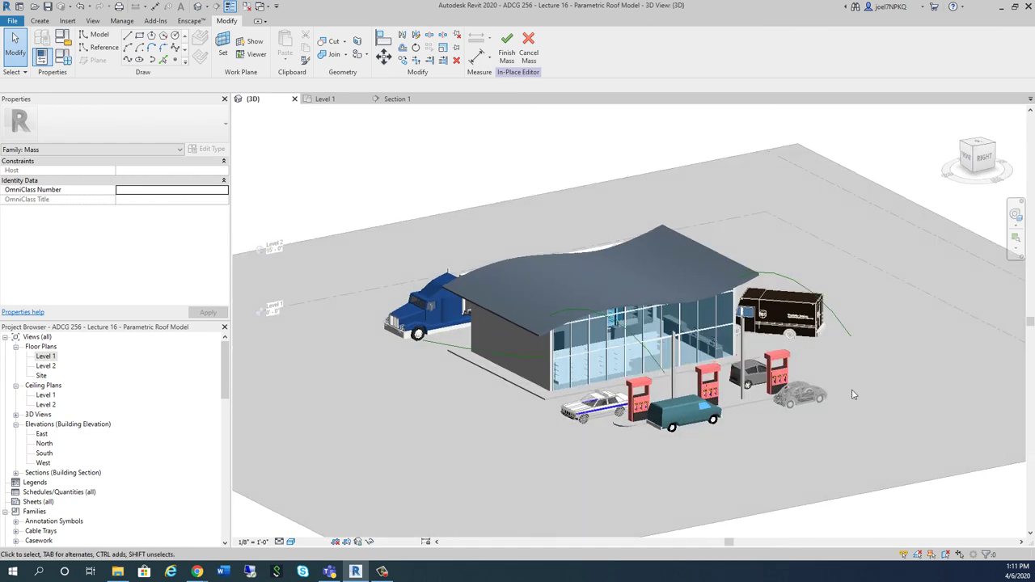
click(847, 330)
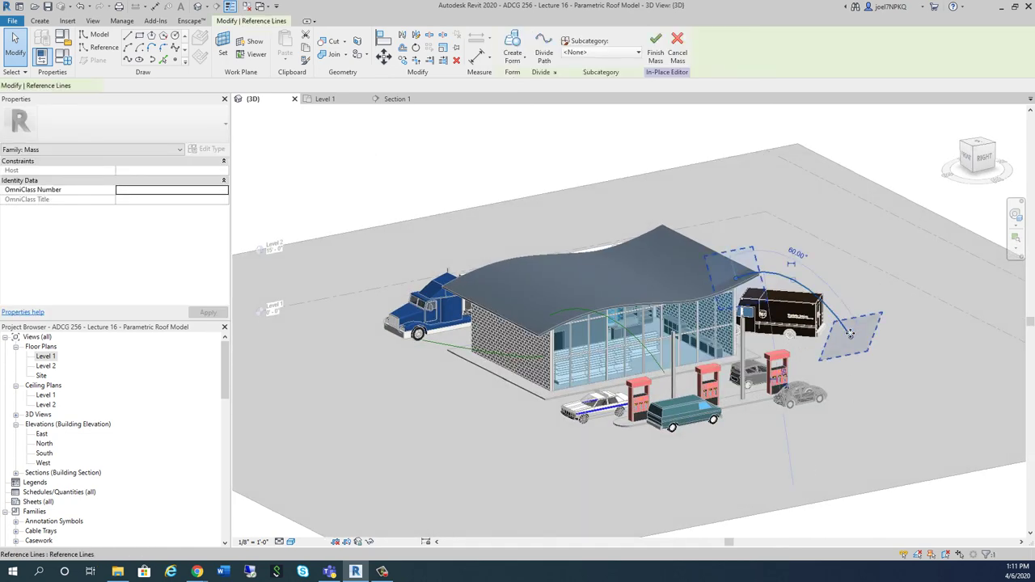
click(653, 359)
shift+middle_drag(430, 394, 500, 408)
click(462, 343)
click(432, 421)
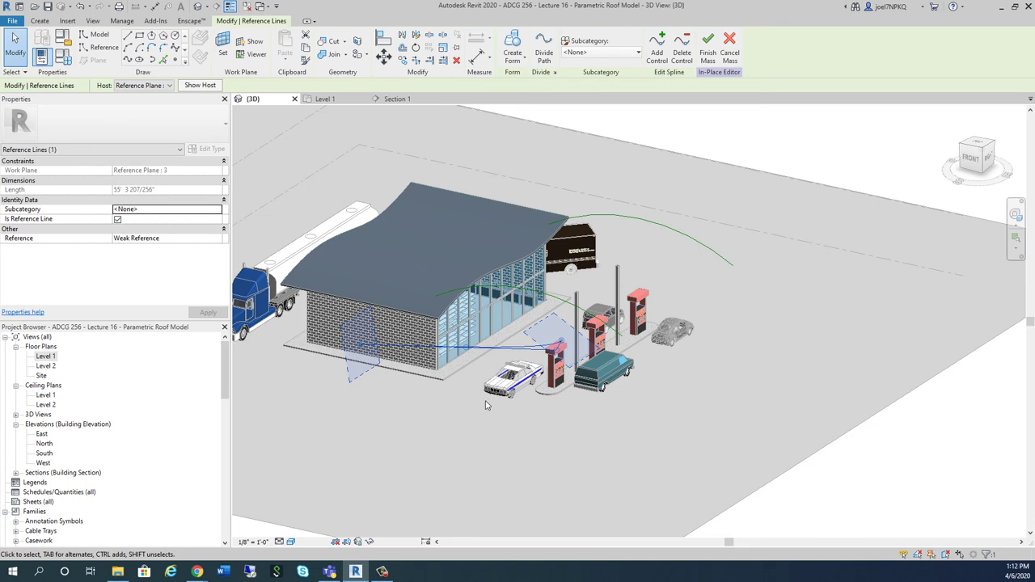
Move the spline's control point to stretch it to about 64 feet long.
scroll(441, 368, up, 4)
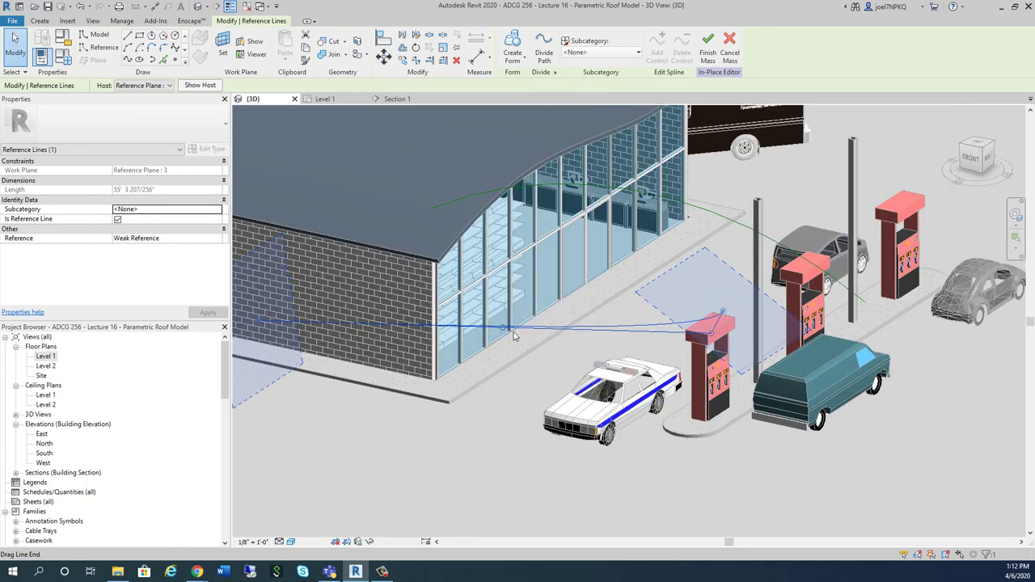
key(c)
key(s)
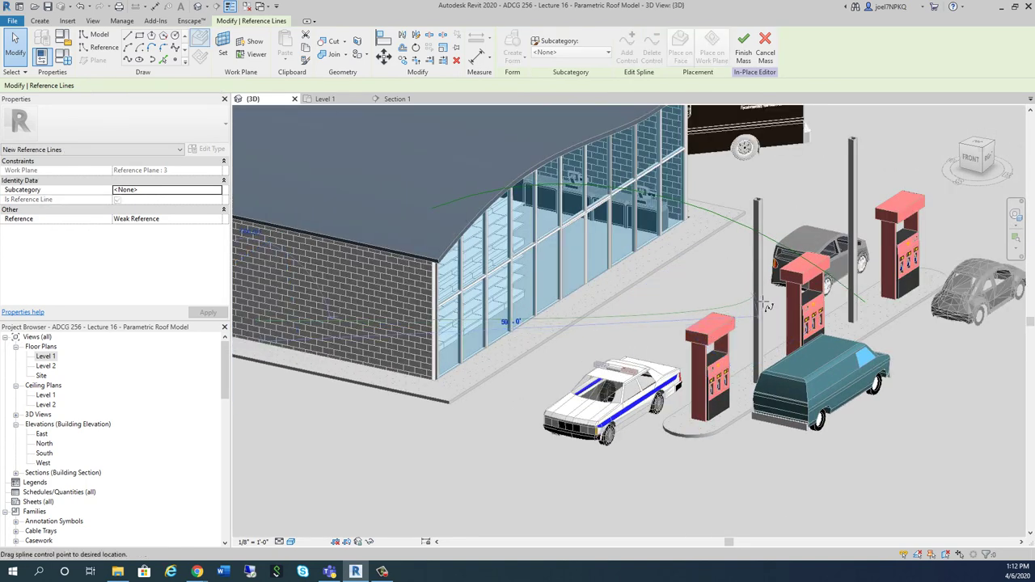
click(774, 301)
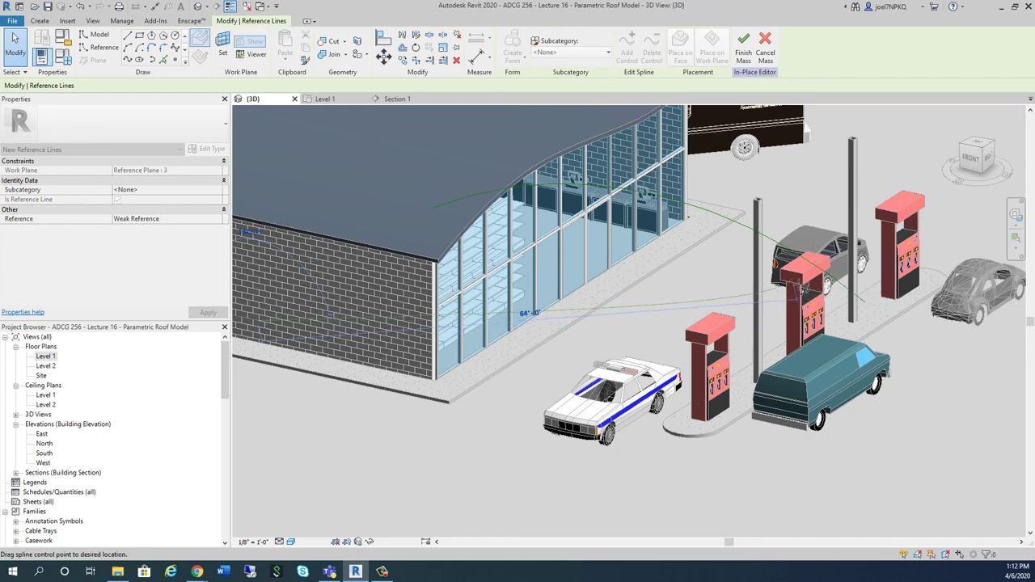
key(Escape)
key(Escape)
scroll(765, 465, down, 3)
shift+middle_drag(802, 464, 774, 490)
scroll(496, 340, down, 3)
Select the low spline, pump arc and truck-side curve, and loft a solid form from them.
scroll(573, 376, up, 3)
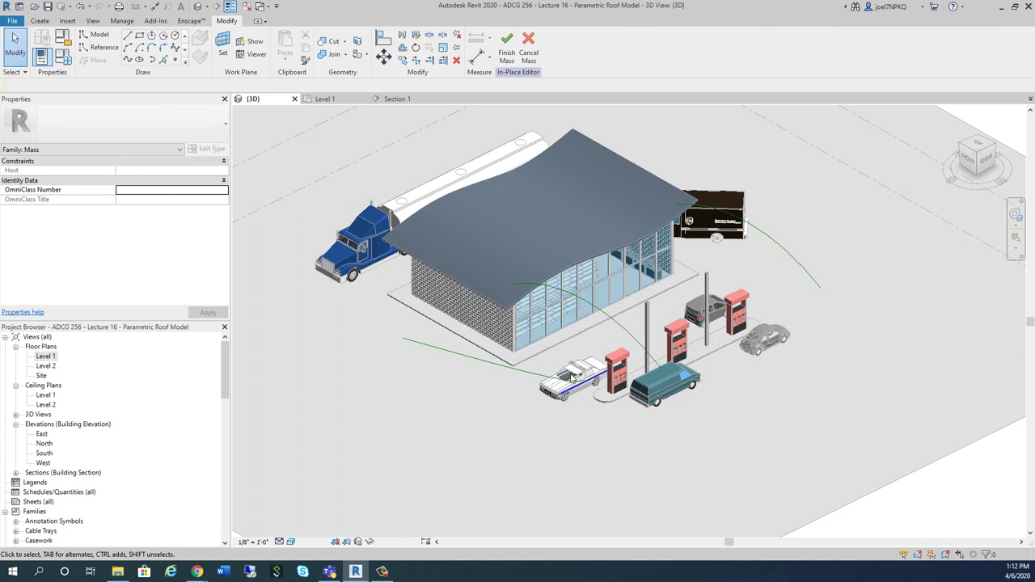
click(542, 382)
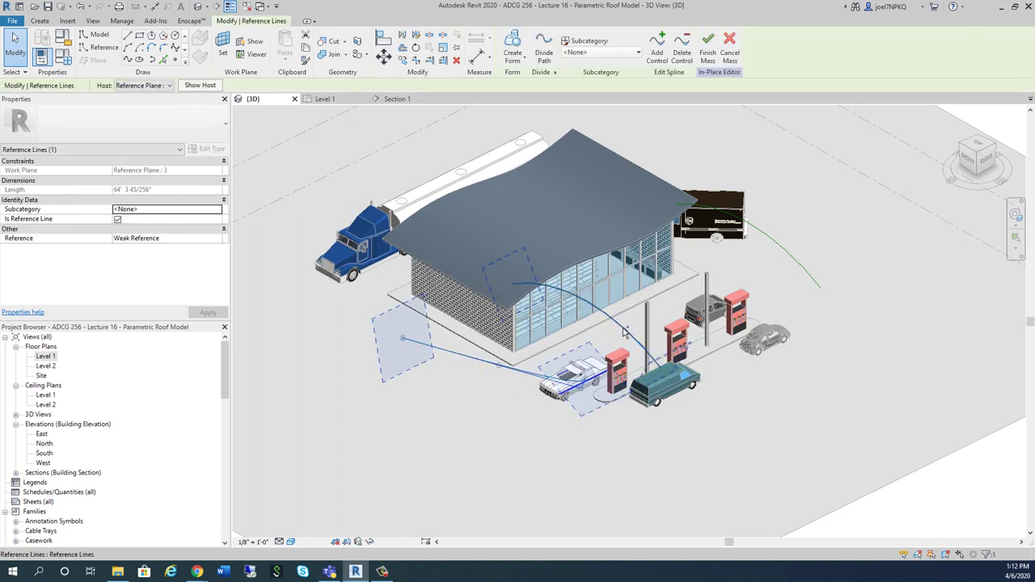
ctrl+click(676, 331)
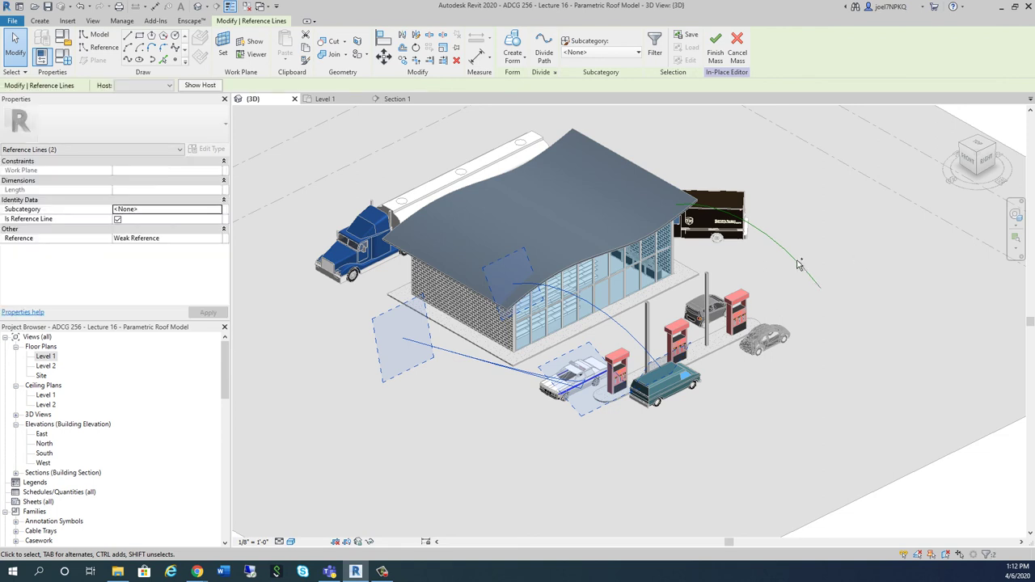
ctrl+click(840, 249)
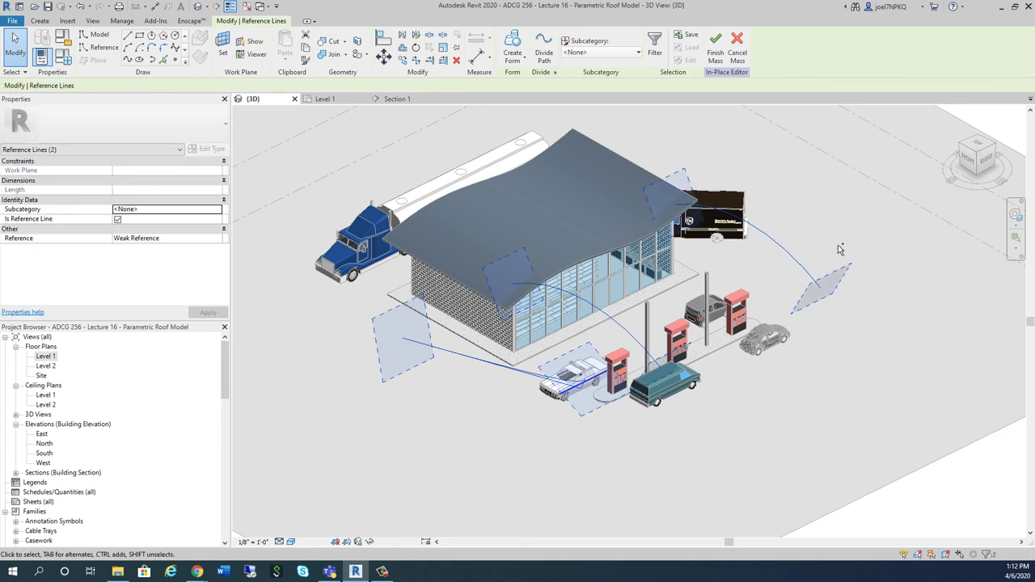
click(522, 63)
click(533, 81)
click(811, 473)
shift+middle_drag(811, 473, 607, 466)
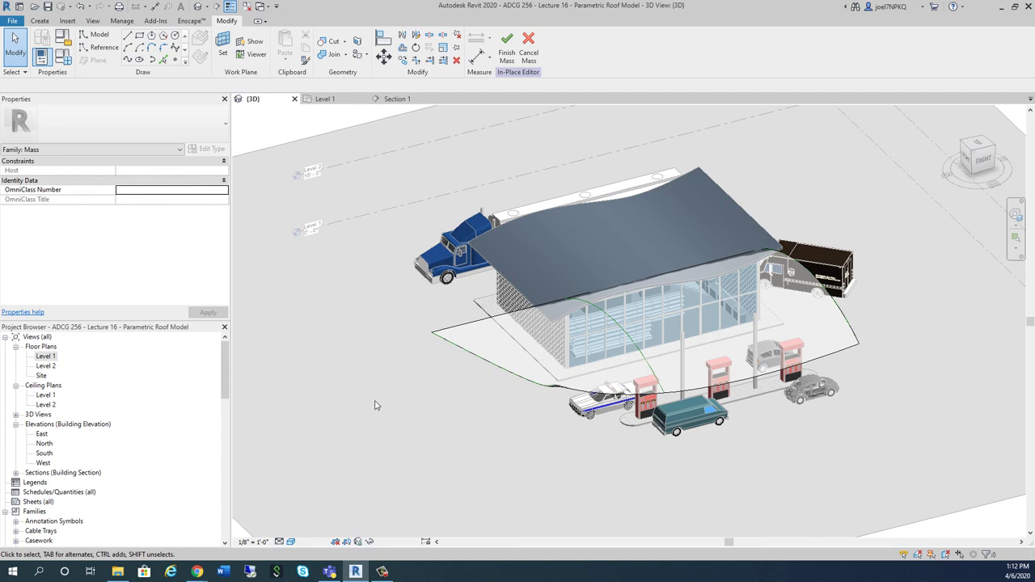
shift+middle_drag(377, 401, 513, 421)
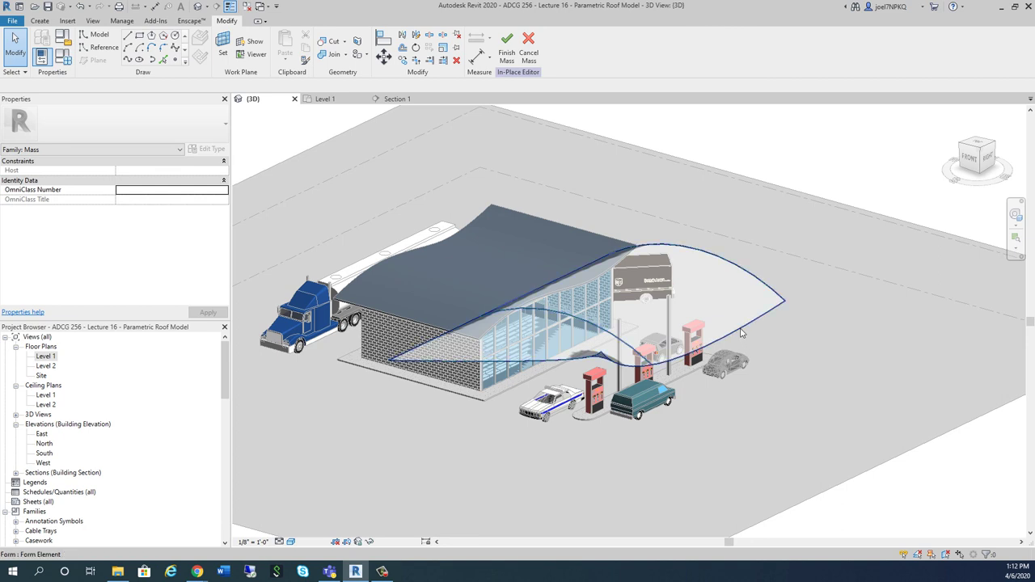
Divide the canopy form's surface into a 12 by 12 grid.
click(888, 381)
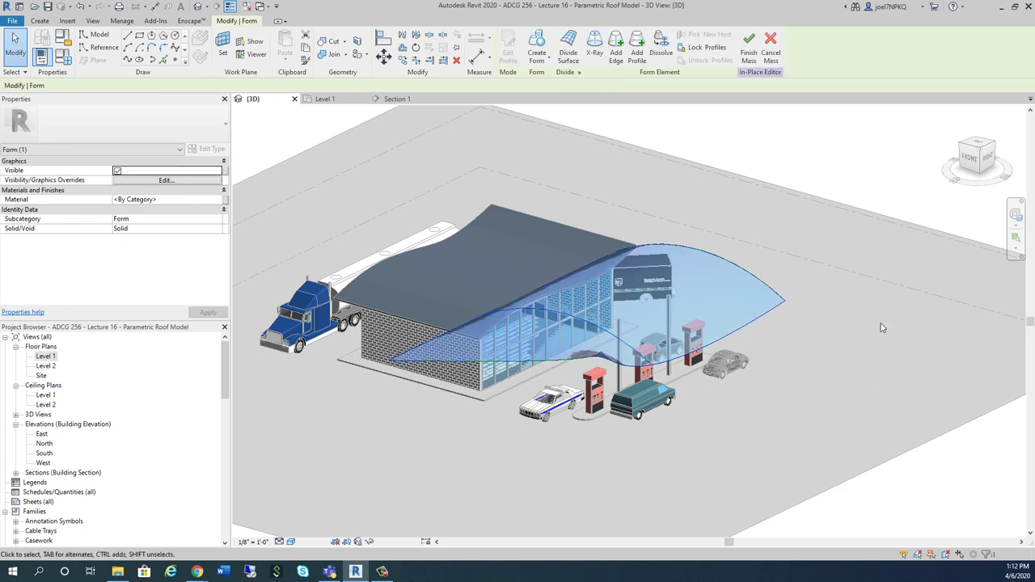
click(570, 56)
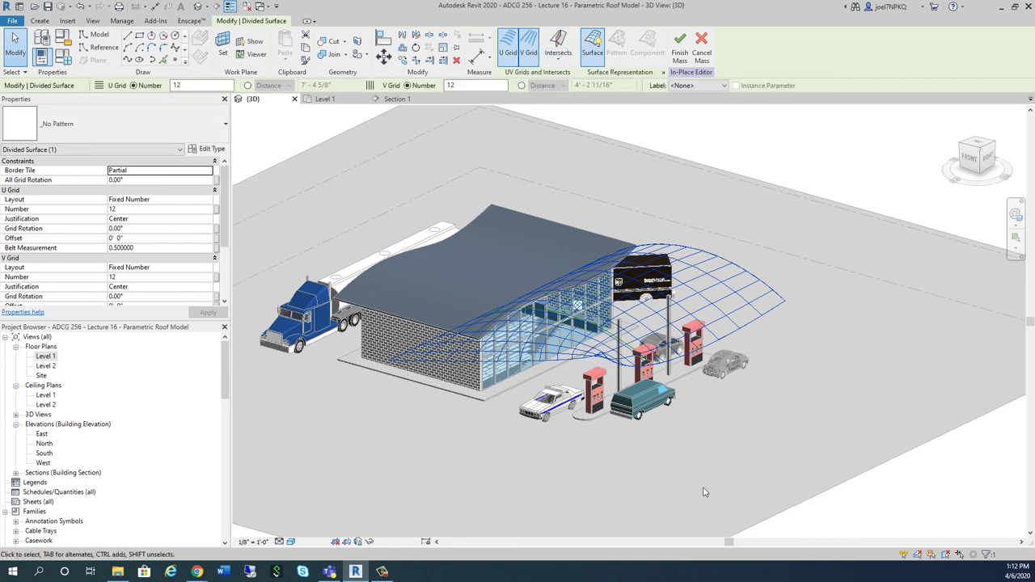
shift+middle_drag(503, 469, 701, 134)
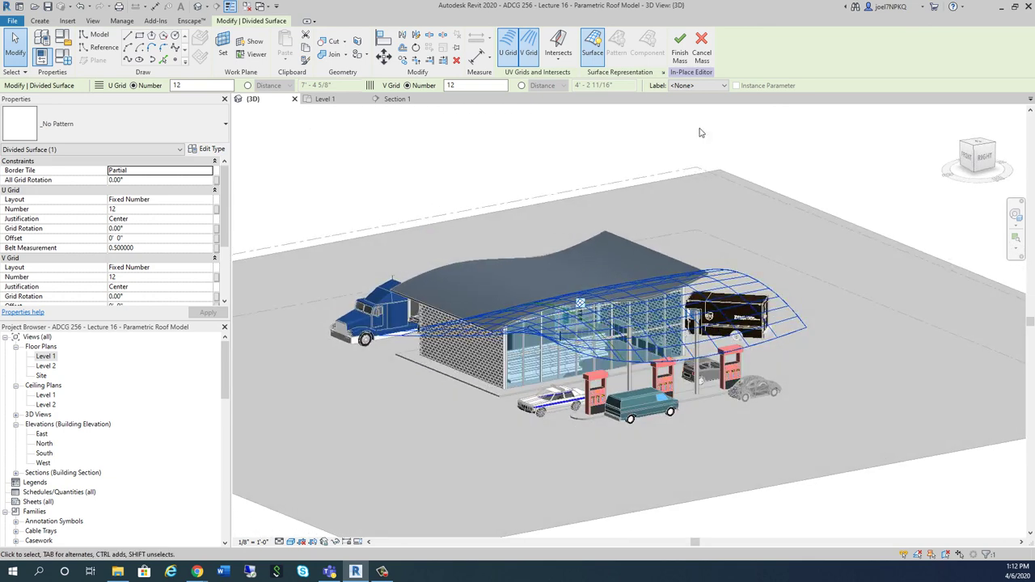
Finish the in-place mass and dismiss the warning.
click(680, 53)
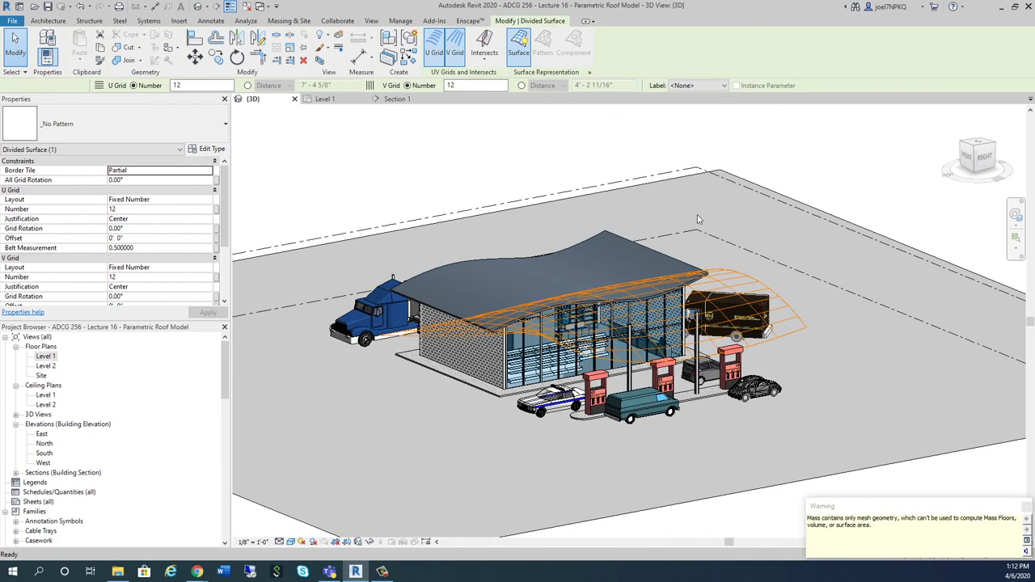
click(840, 479)
shift+middle_drag(441, 169, 484, 168)
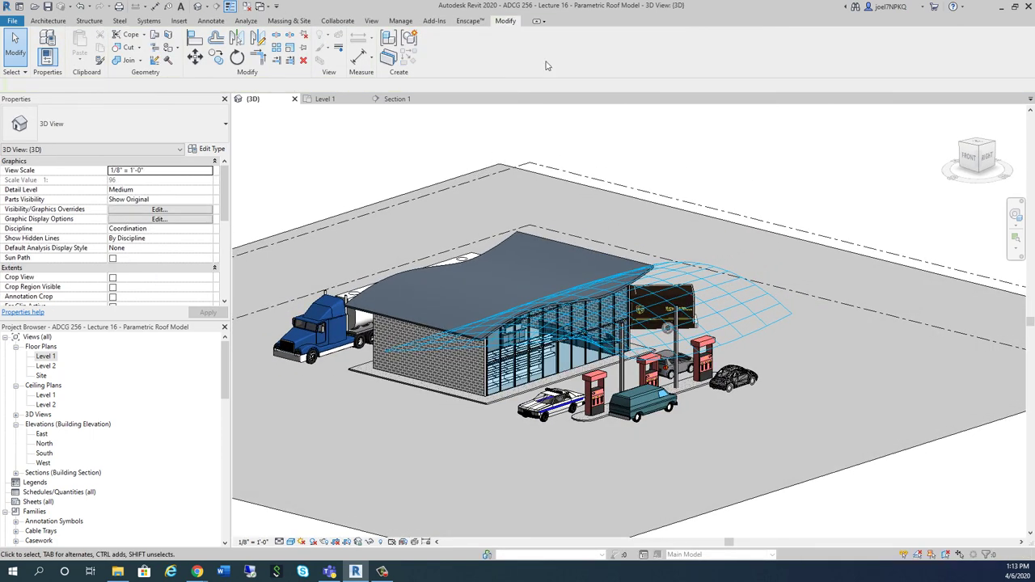